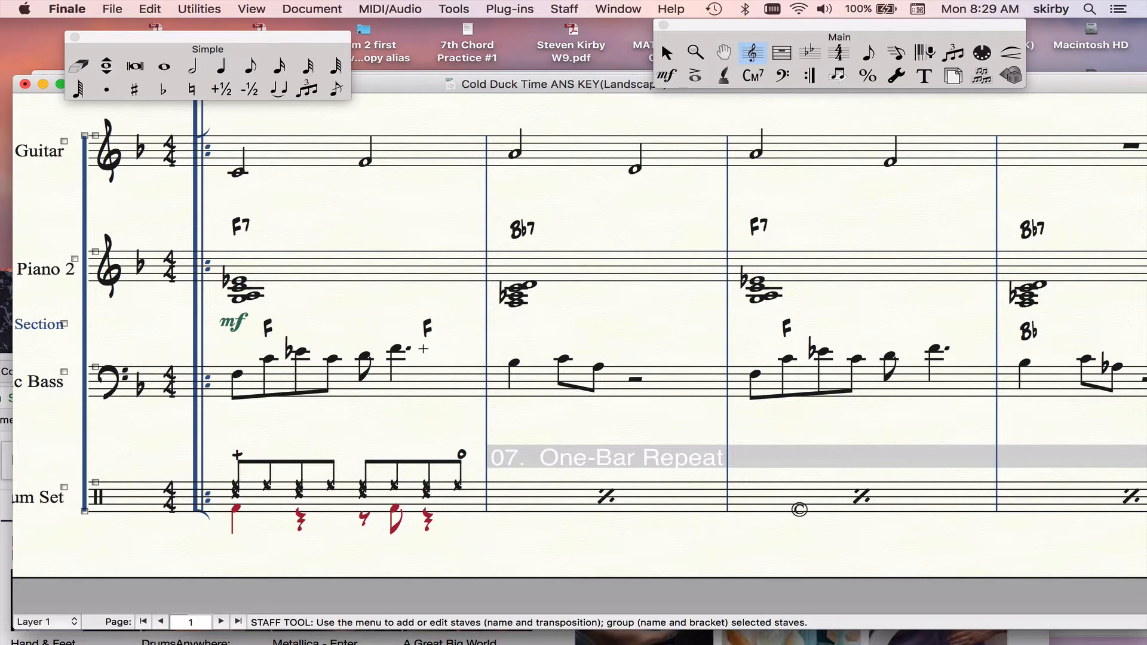
Look through the Cold Duck Time score from the rhythm section on page 1 to the cue staff on page 4
scroll(449, 450, up, 3)
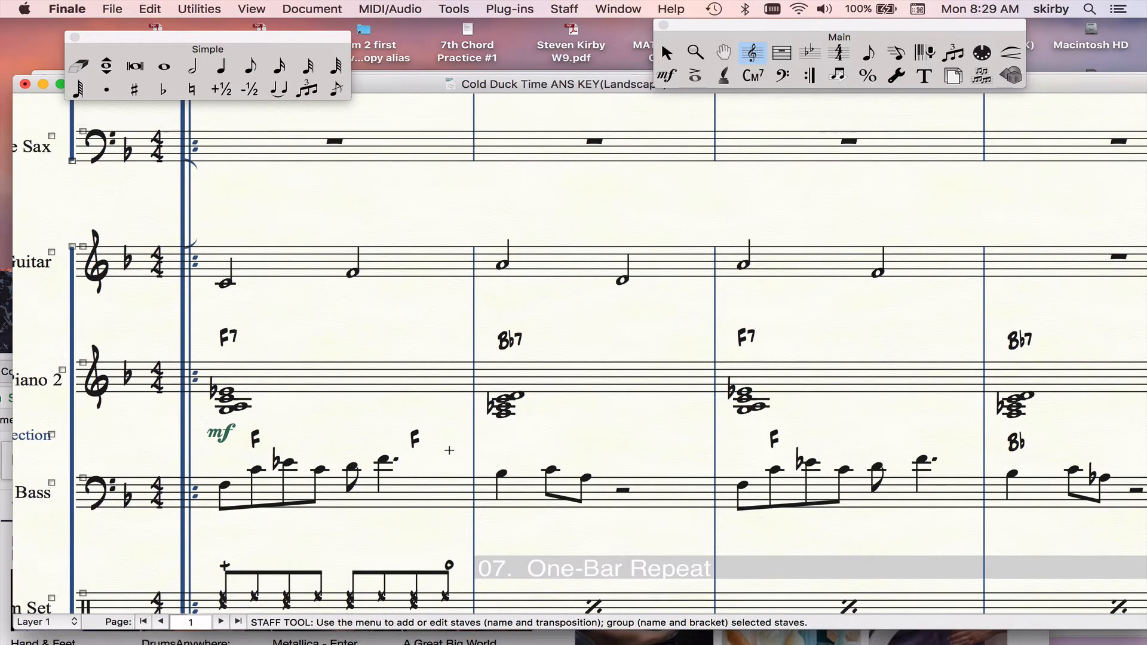
scroll(450, 450, up, 4)
scroll(449, 450, down, 6)
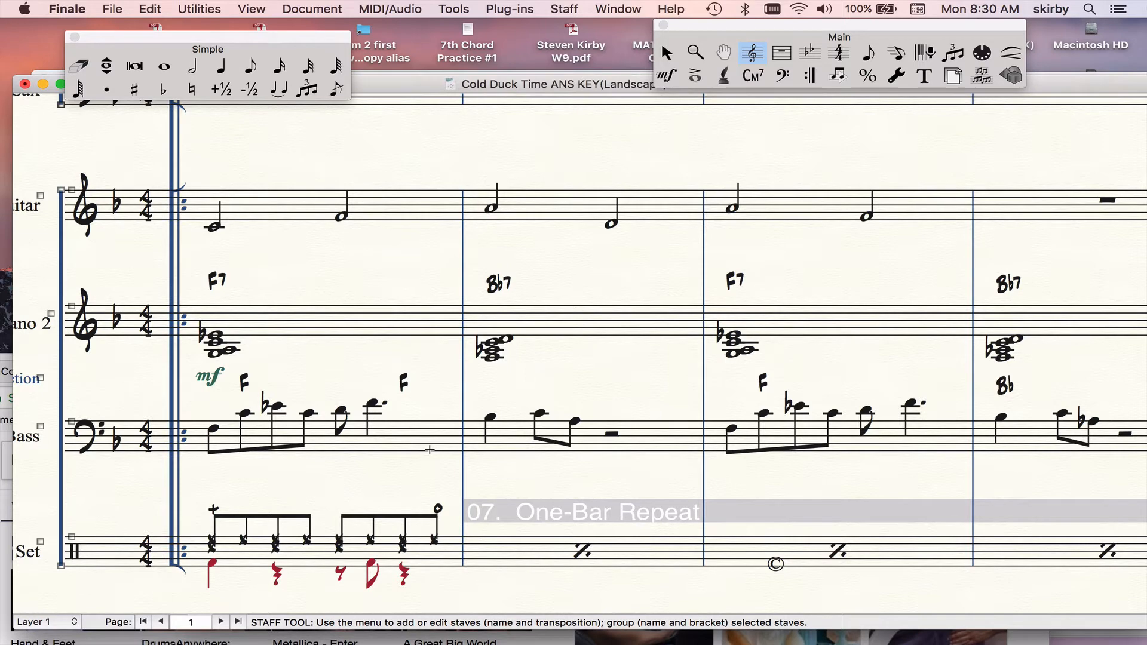
scroll(429, 450, up, 15)
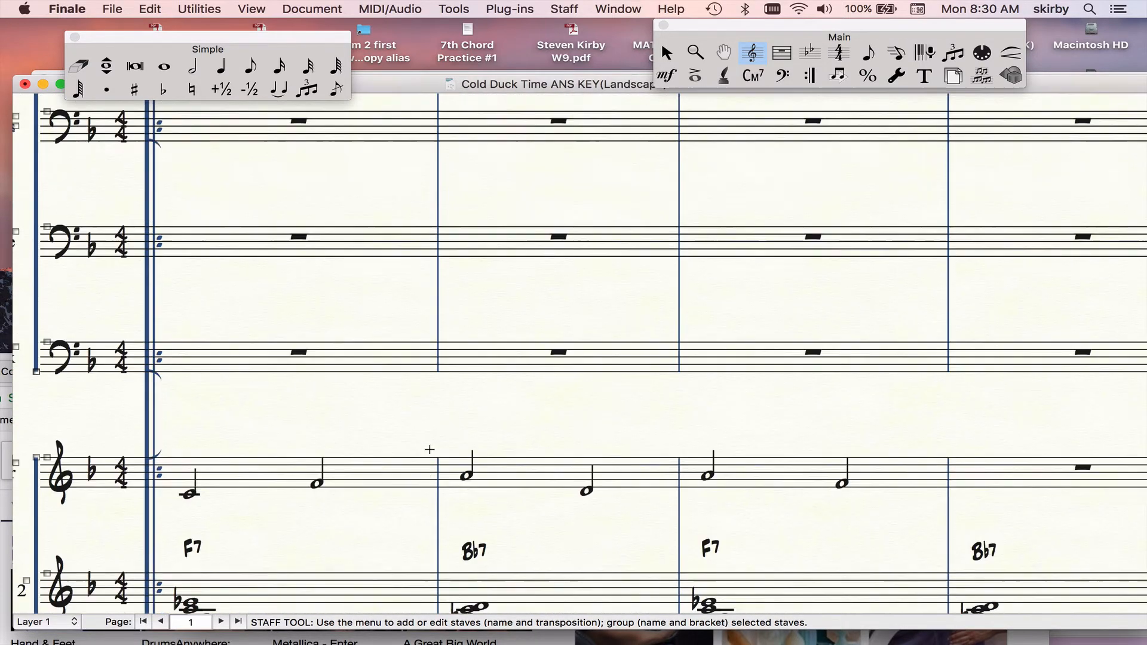
scroll(430, 285, right, 7)
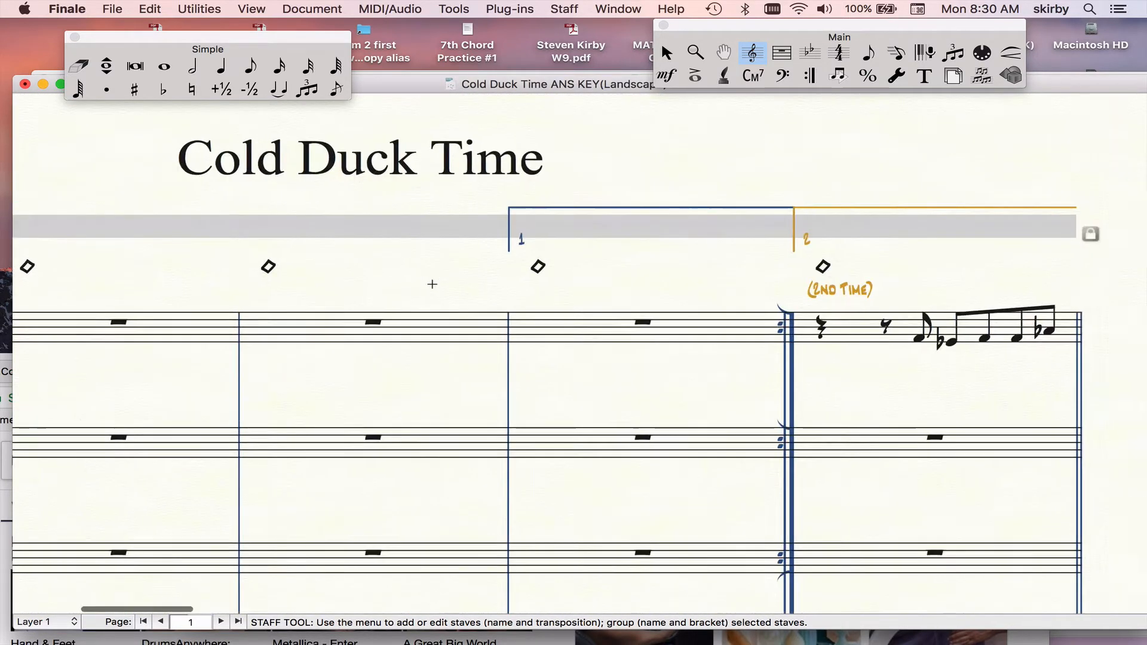
scroll(431, 284, left, 4)
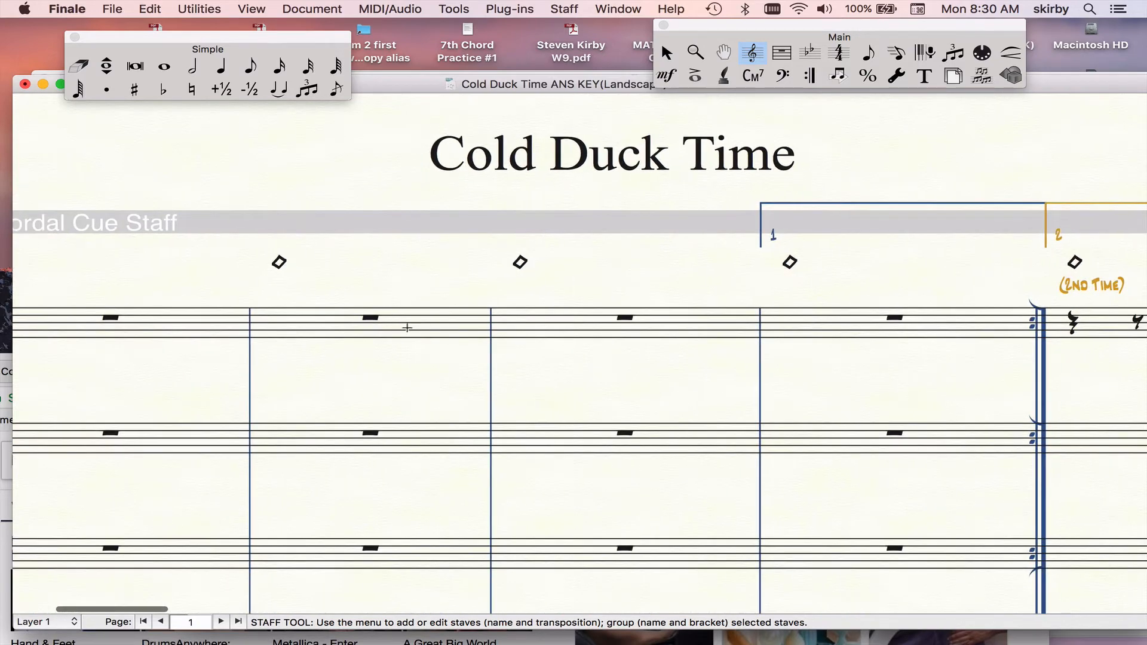
scroll(410, 328, right, 6)
scroll(413, 330, right, 8)
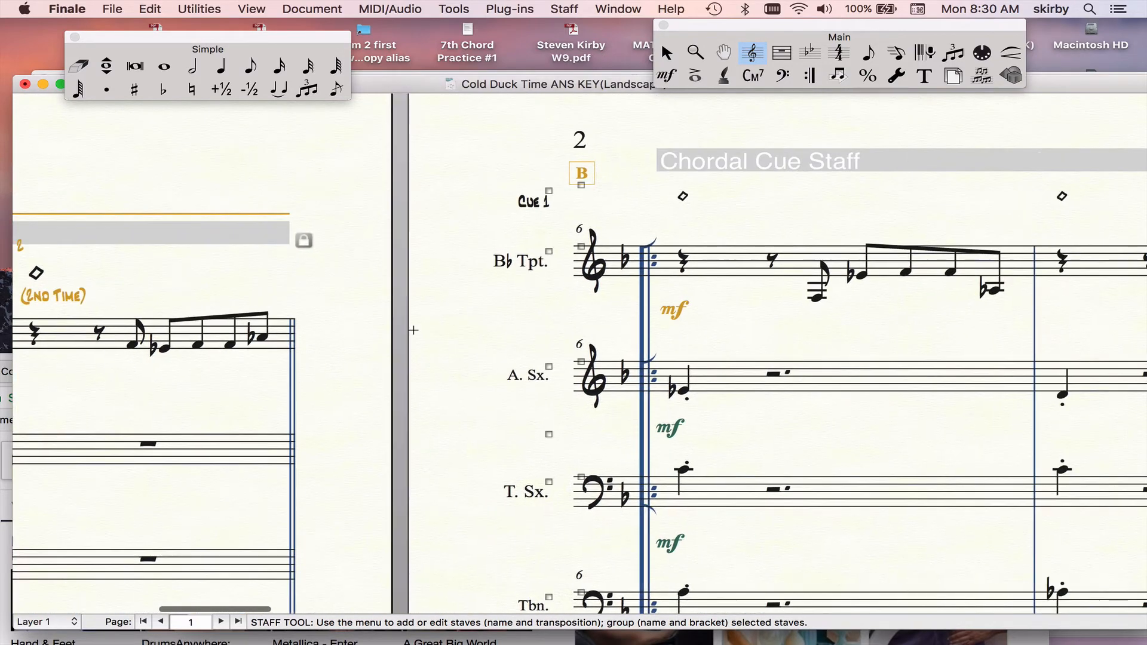
scroll(414, 330, right, 8)
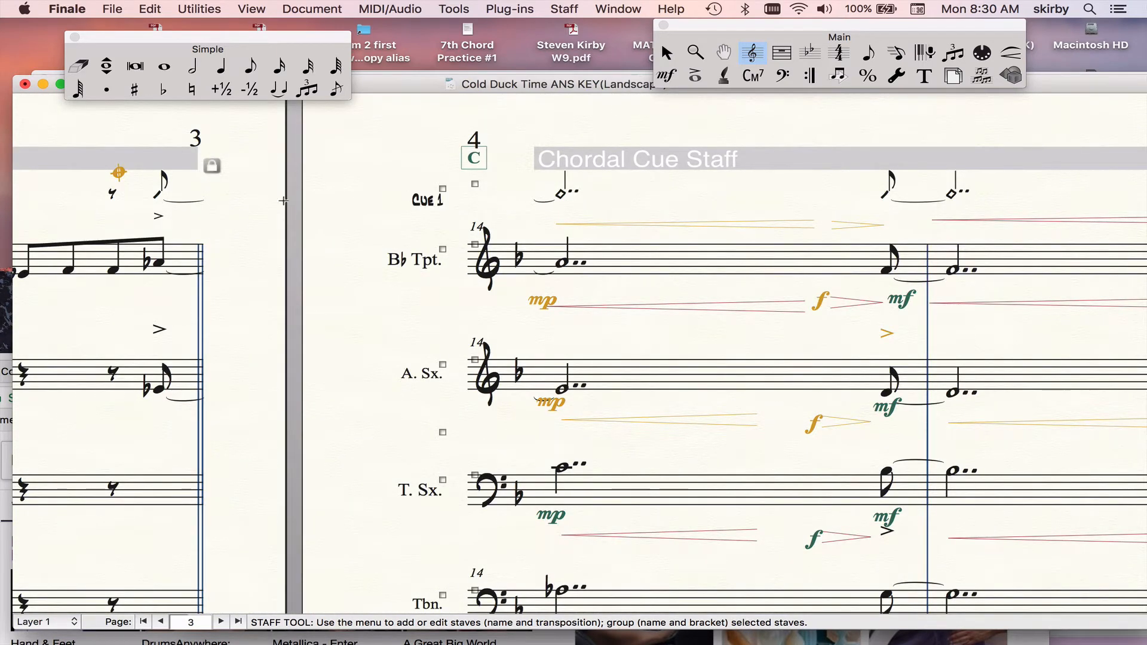
Try removing the Chordal Cue Staff style from measure 14 of the Cue 1 staff and undo the change
key(Escape)
click(616, 203)
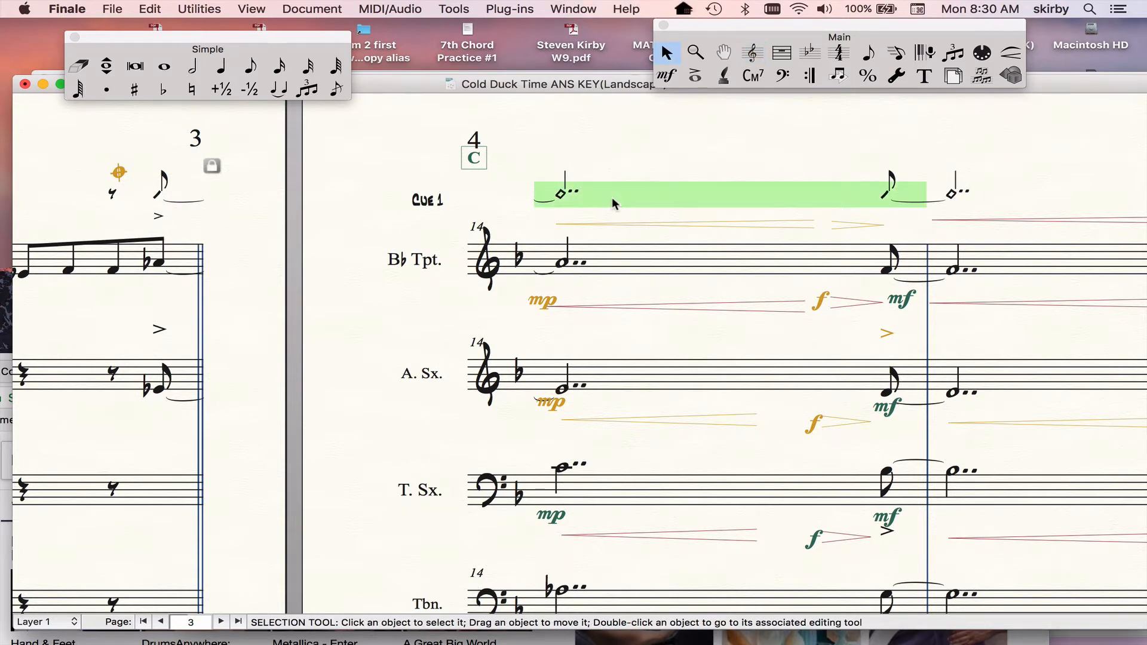
right_click(614, 204)
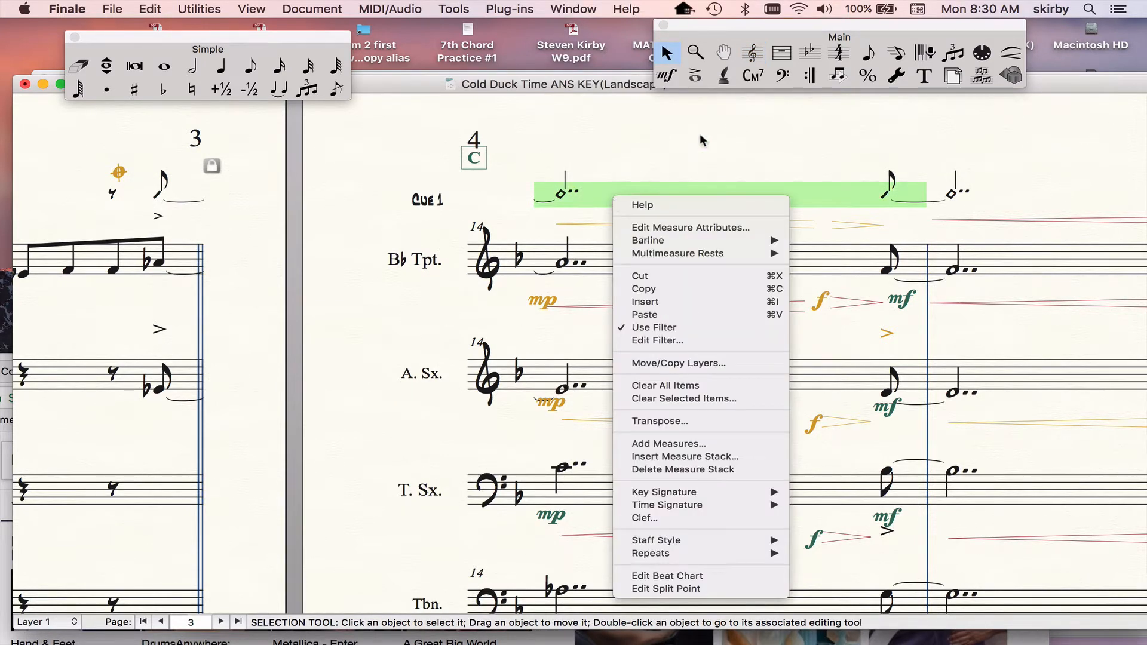
click(703, 141)
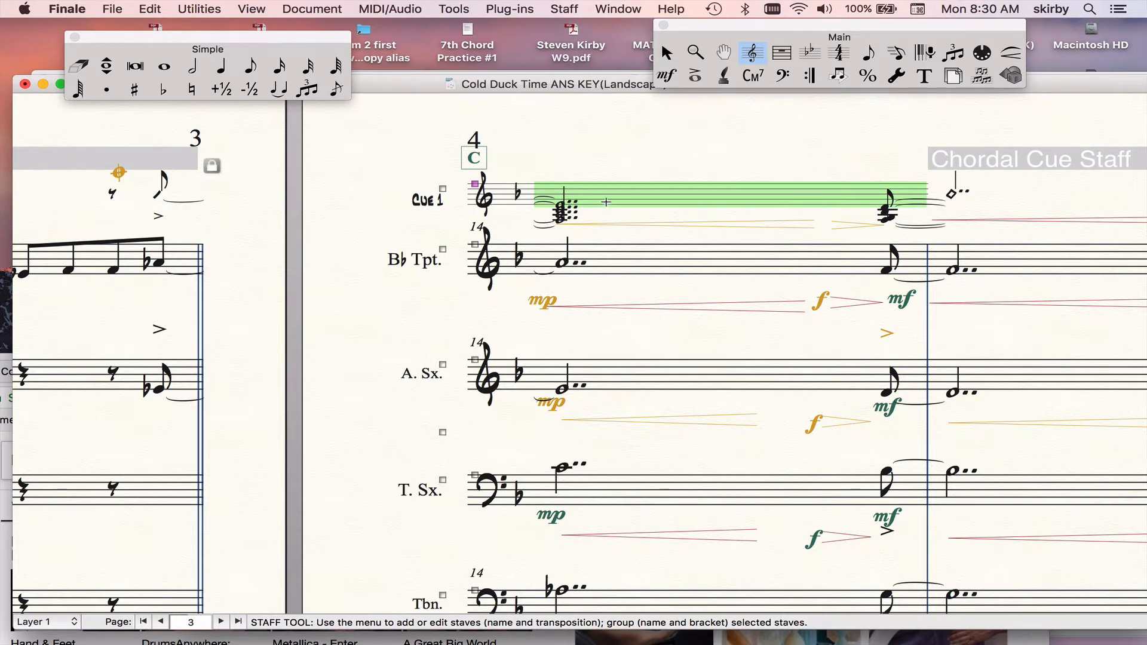
key(super+z)
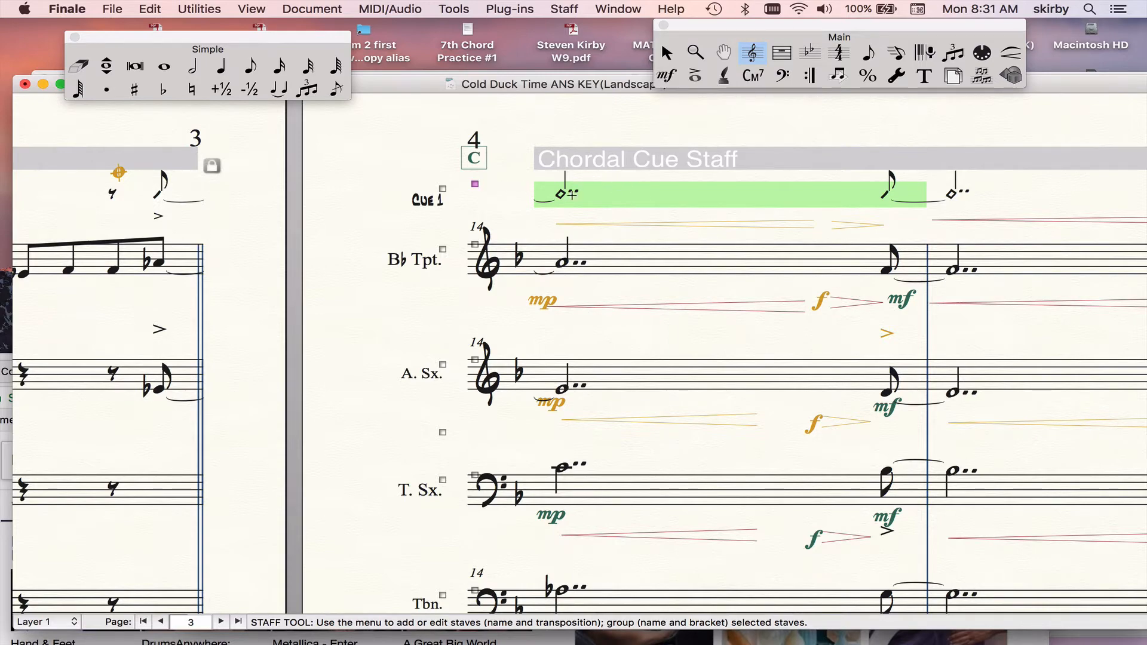
Examine measure 14 on page 4 across all staves, from the cue staff down to the drum set
scroll(507, 409, down, 3)
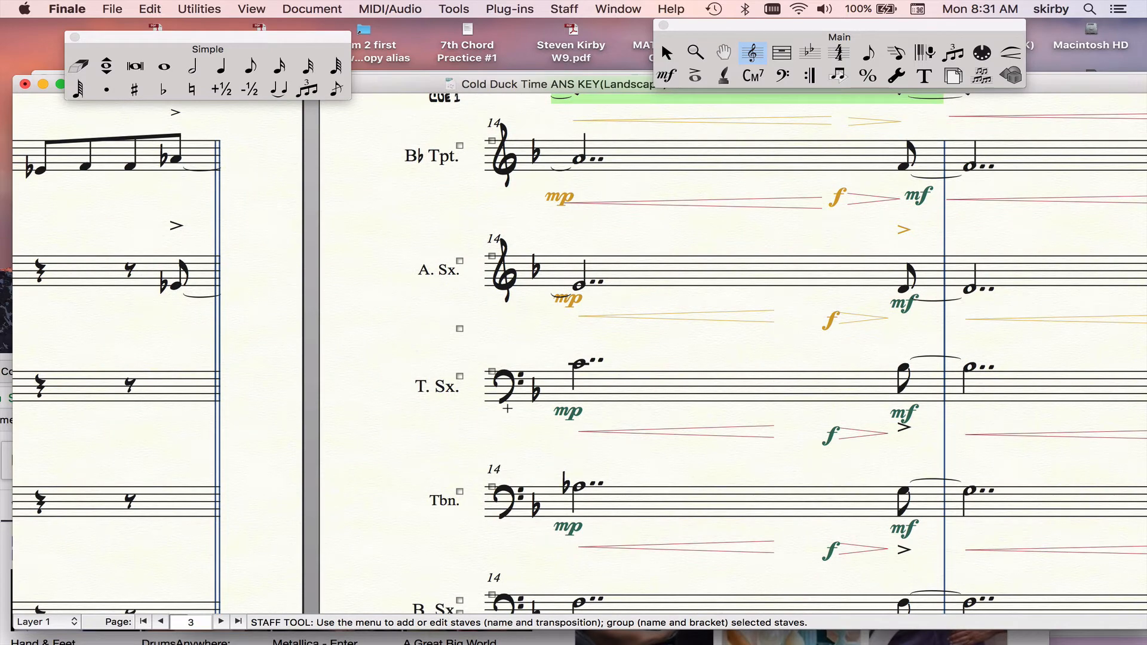
scroll(507, 408, up, 4)
scroll(508, 408, down, 5)
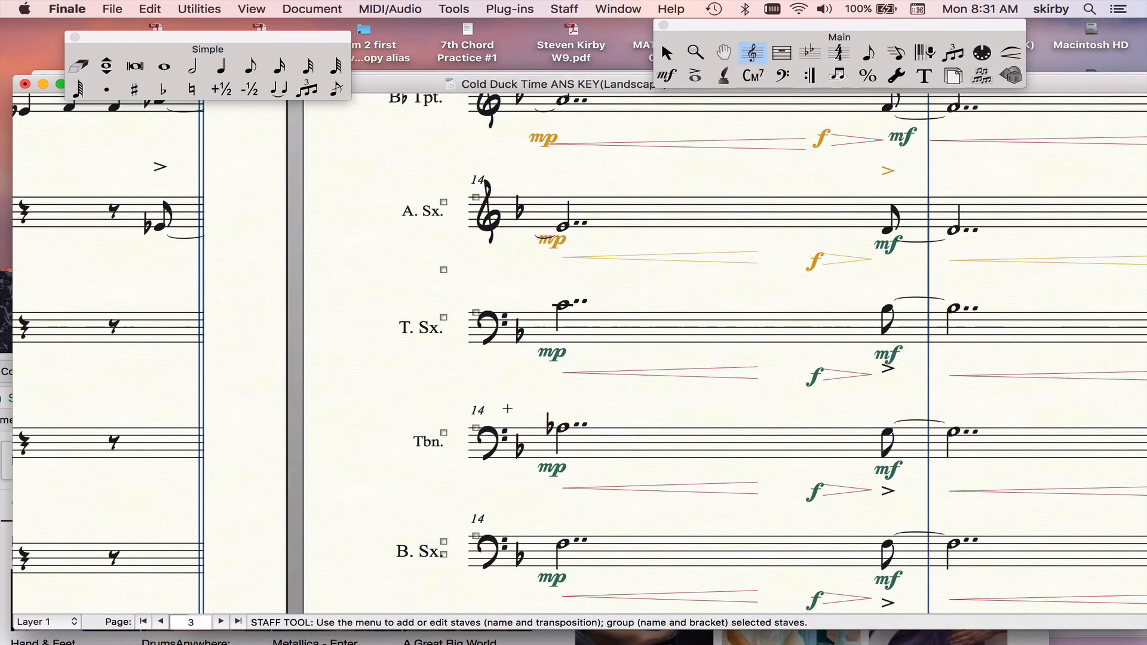
scroll(507, 409, up, 4)
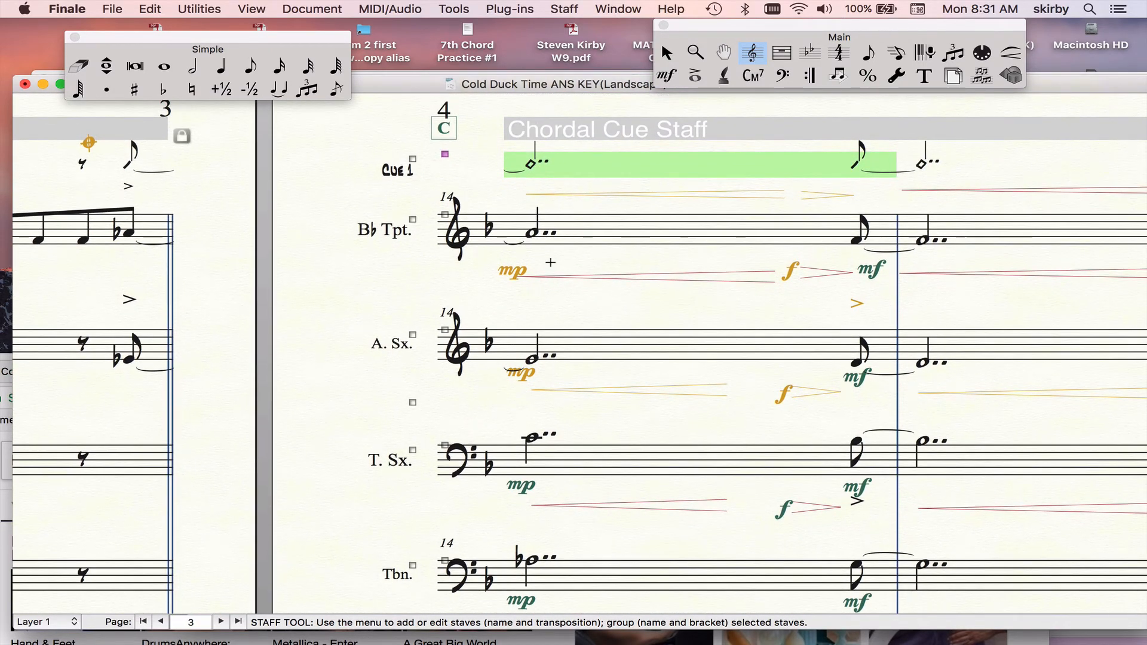
scroll(550, 262, down, 1)
scroll(557, 424, down, 8)
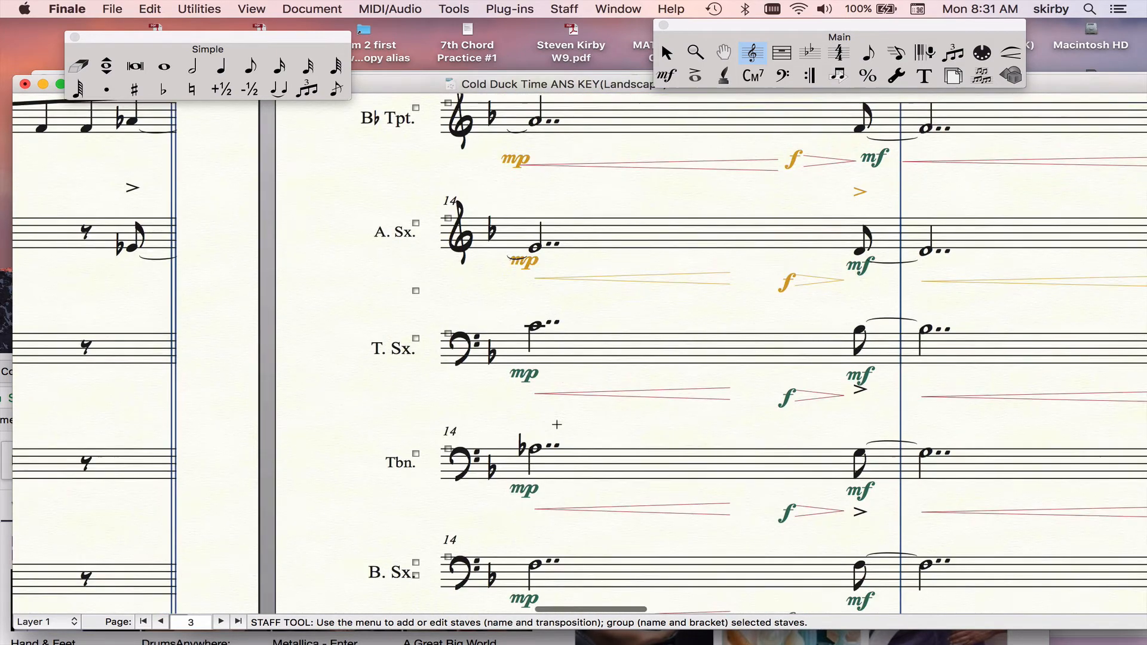
scroll(590, 506, down, 10)
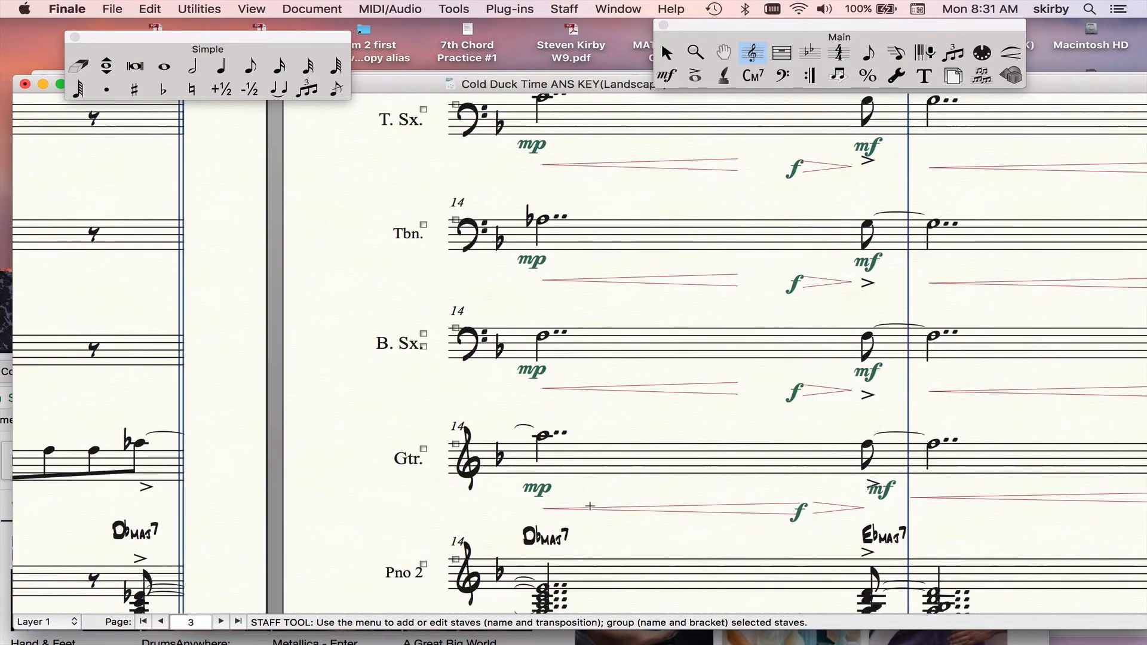
scroll(590, 507, down, 3)
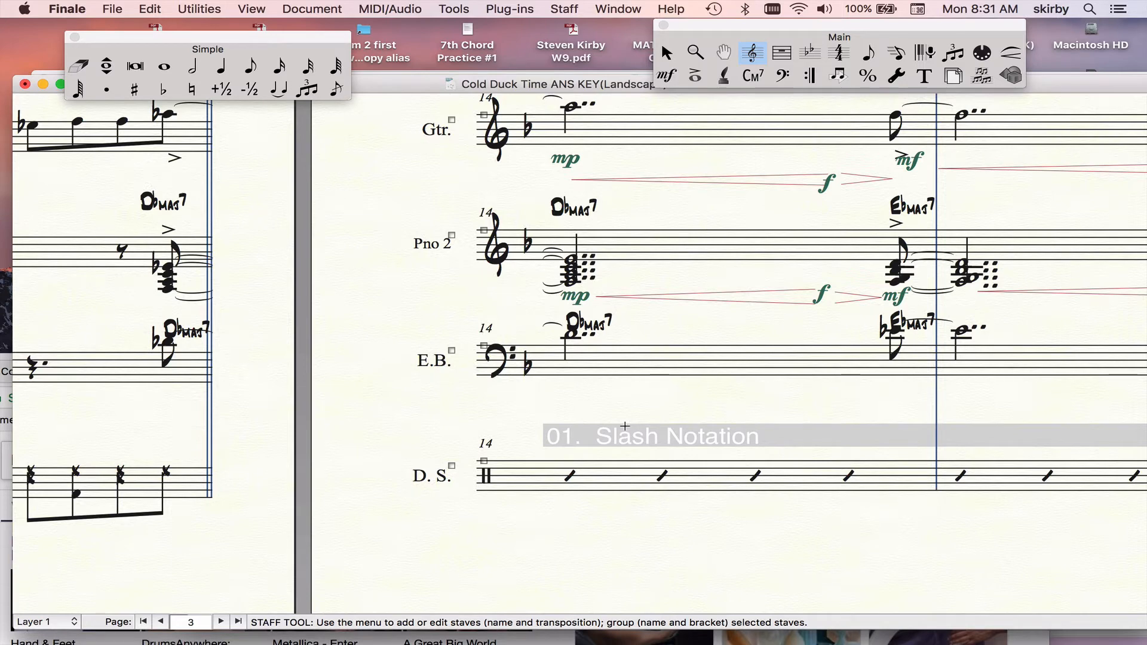
scroll(625, 426, up, 12)
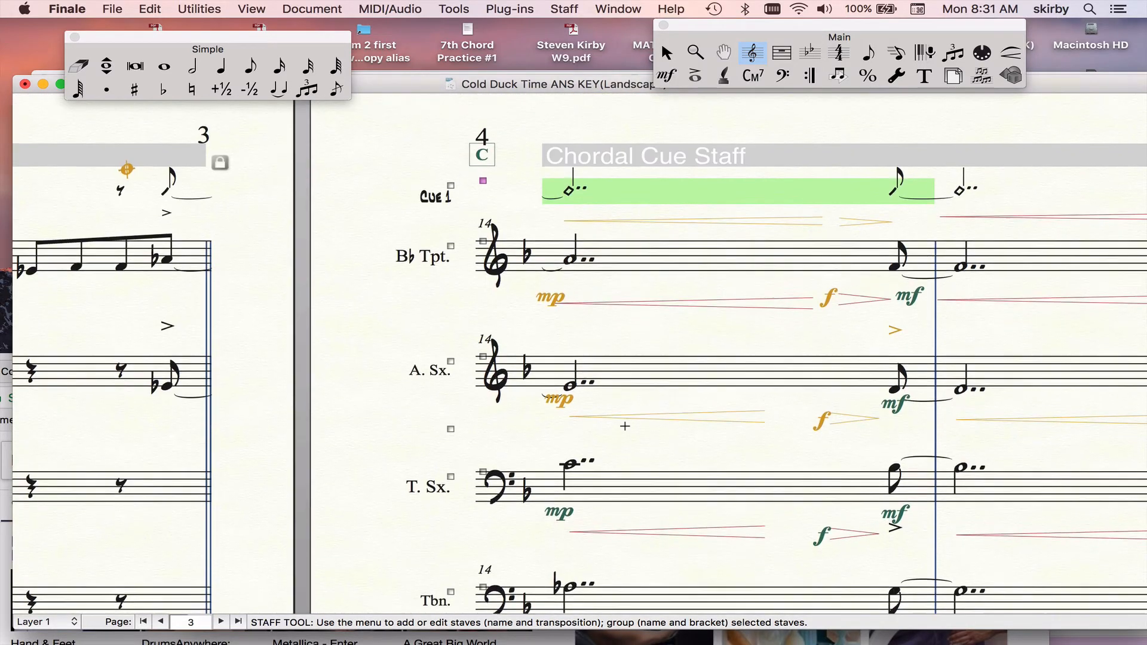
scroll(625, 426, up, 1)
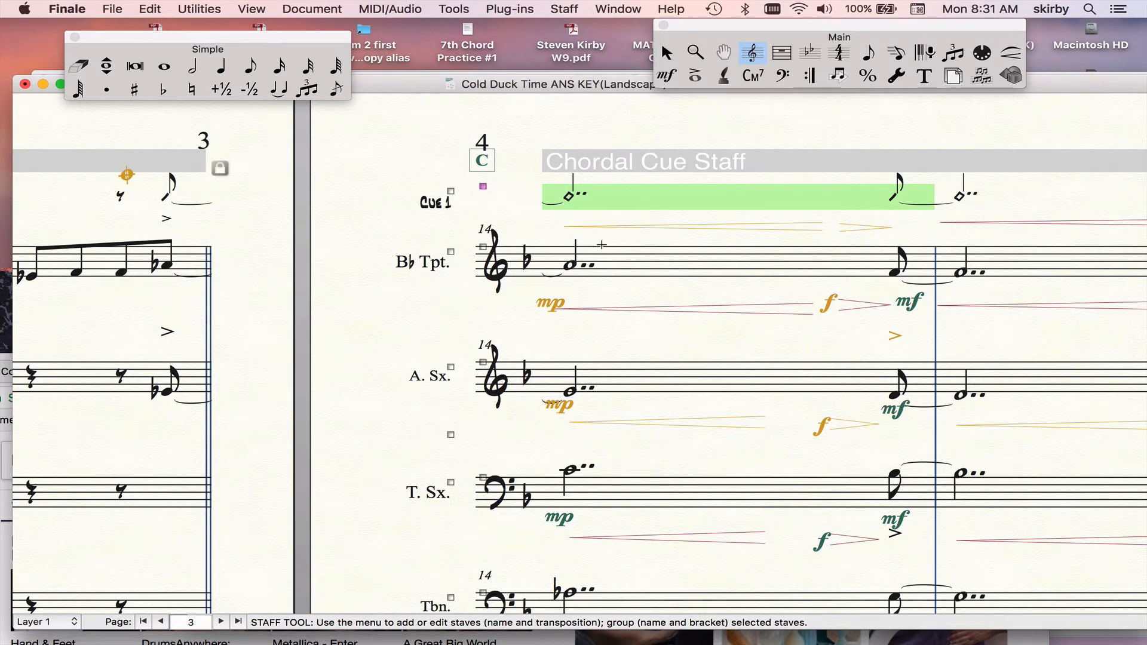
Review the drum set notation from measure 6 on page 2 to the last measure of page 3
scroll(602, 246, left, 3)
scroll(602, 246, down, 1)
scroll(602, 245, left, 10)
scroll(602, 245, down, 5)
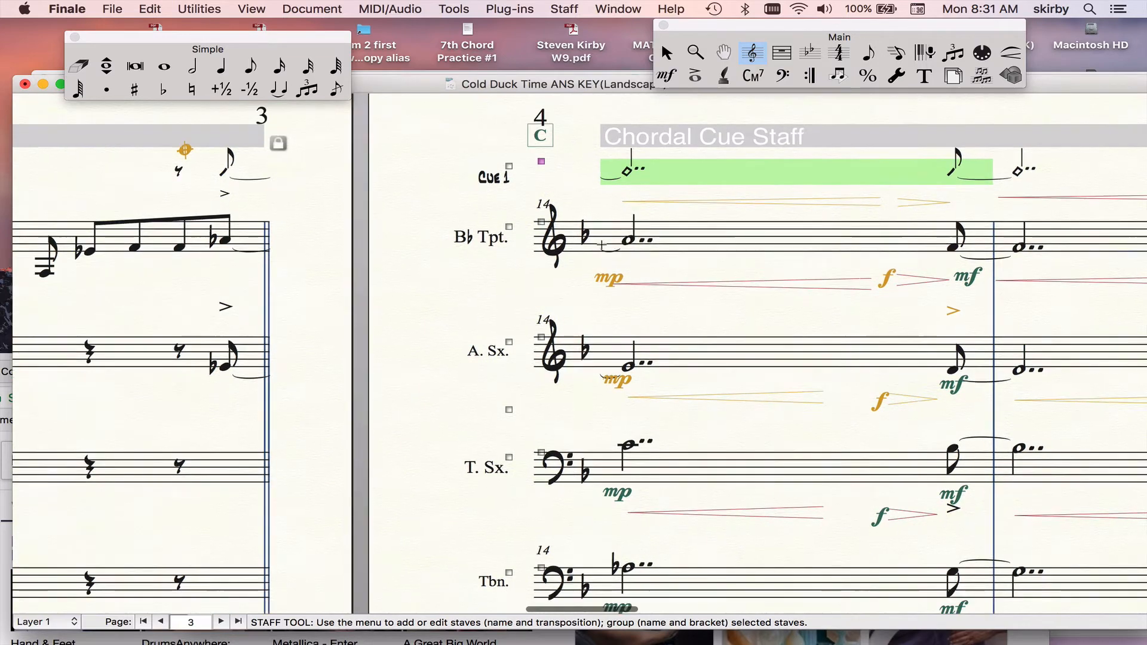
scroll(602, 245, down, 10)
scroll(602, 244, left, 15)
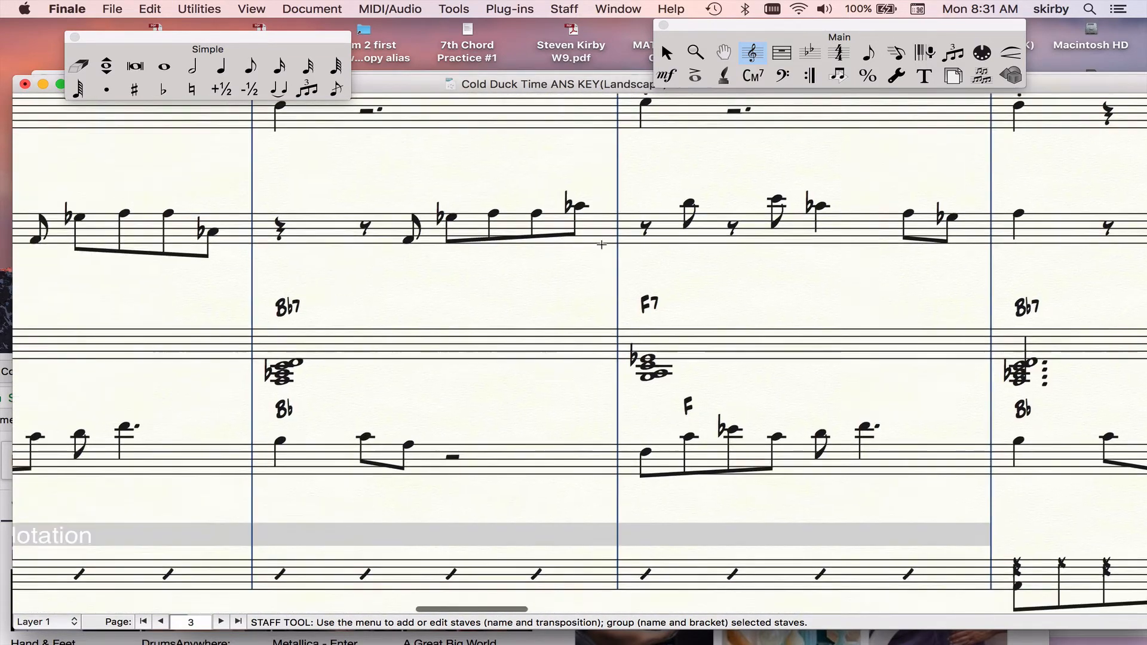
scroll(602, 245, left, 15)
scroll(601, 245, down, 2)
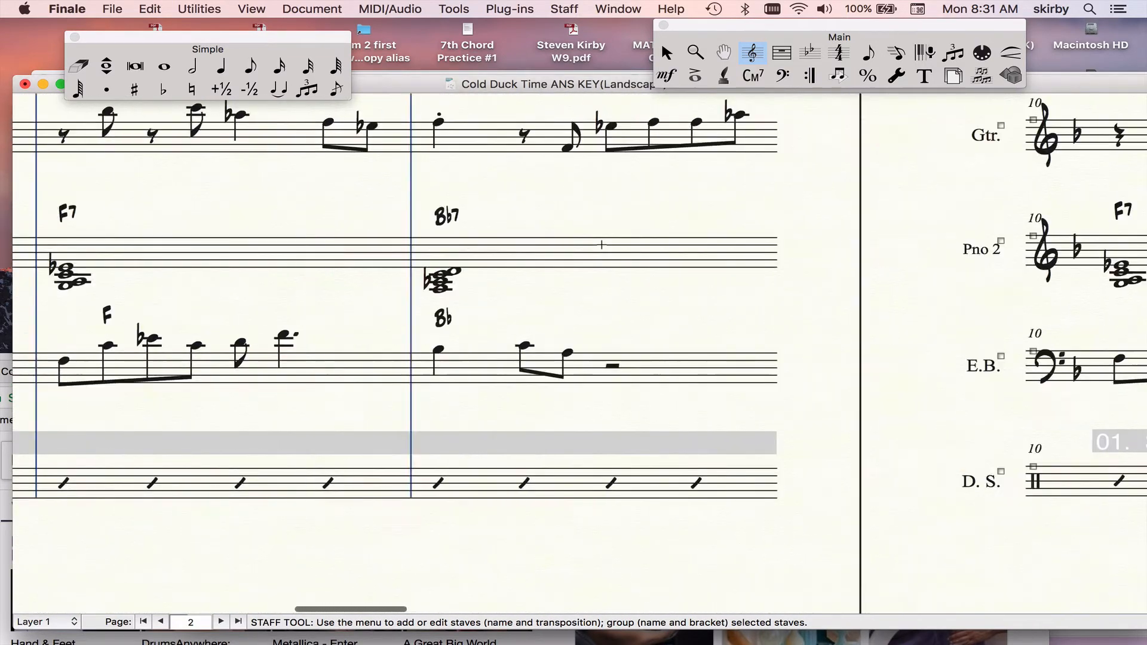
scroll(602, 244, left, 15)
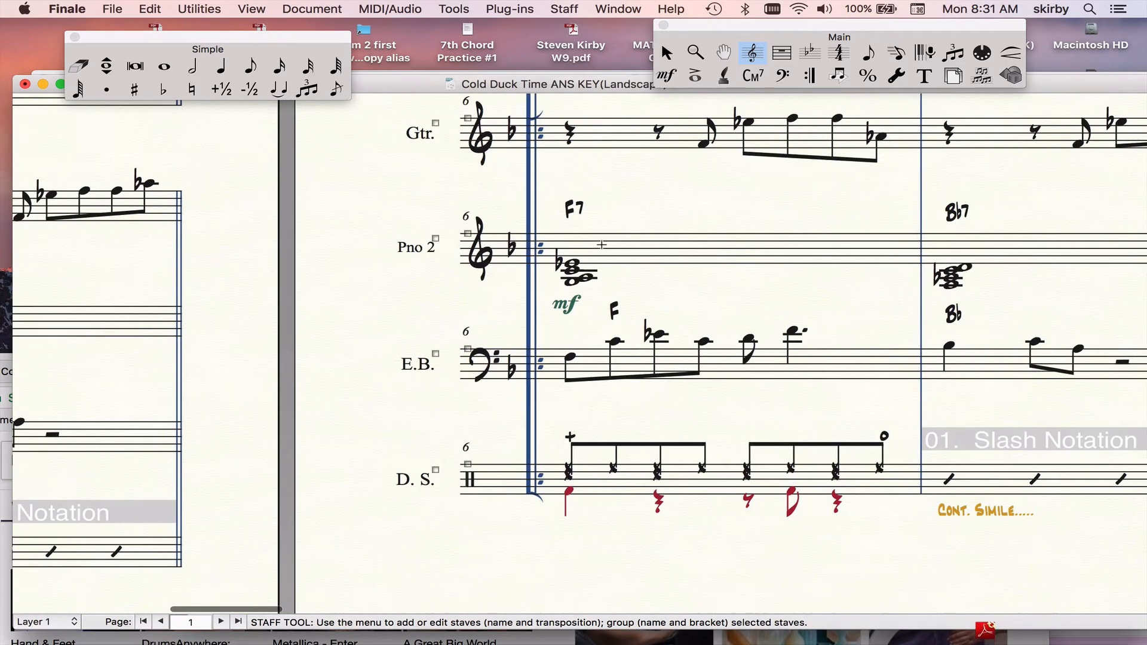
scroll(602, 244, right, 3)
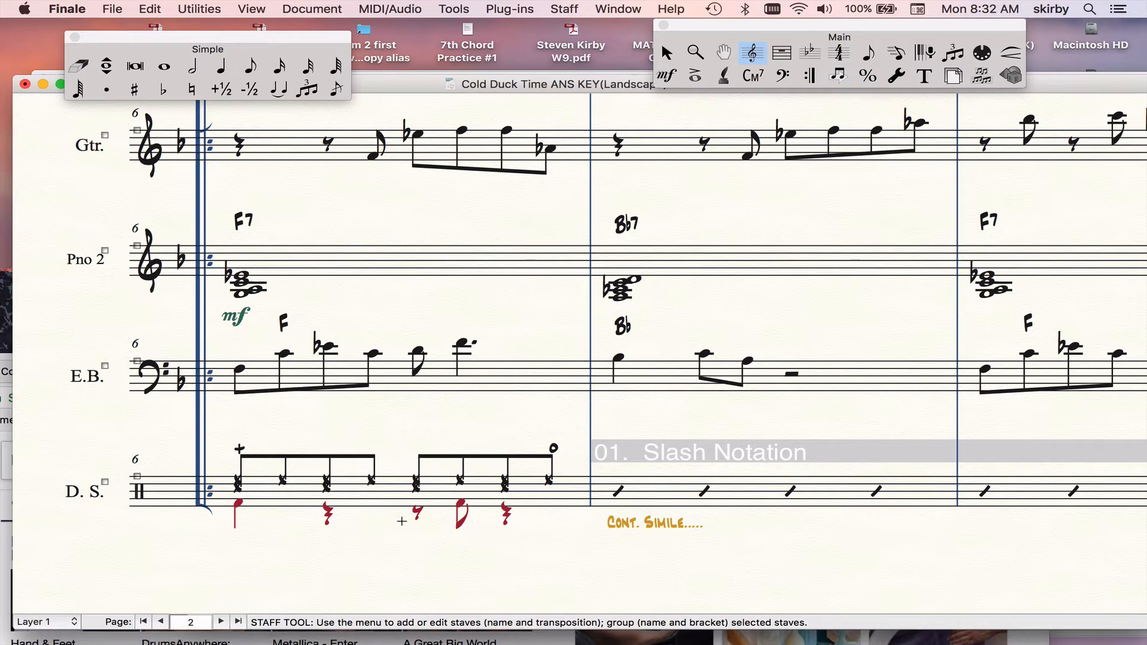
scroll(401, 521, right, 15)
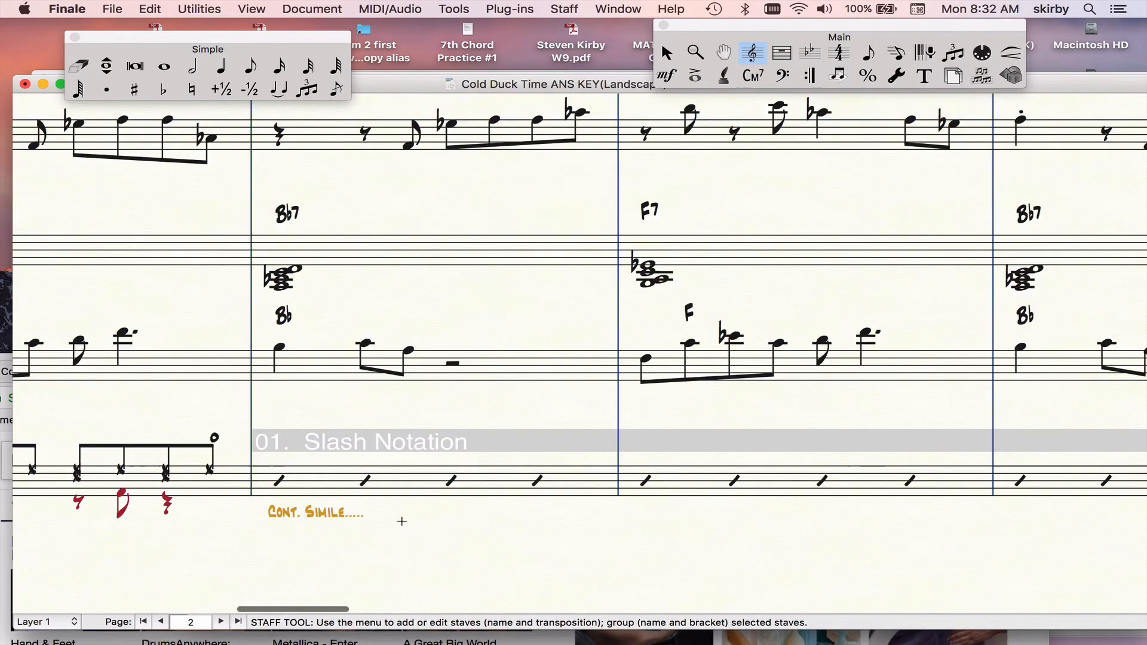
scroll(402, 522, right, 15)
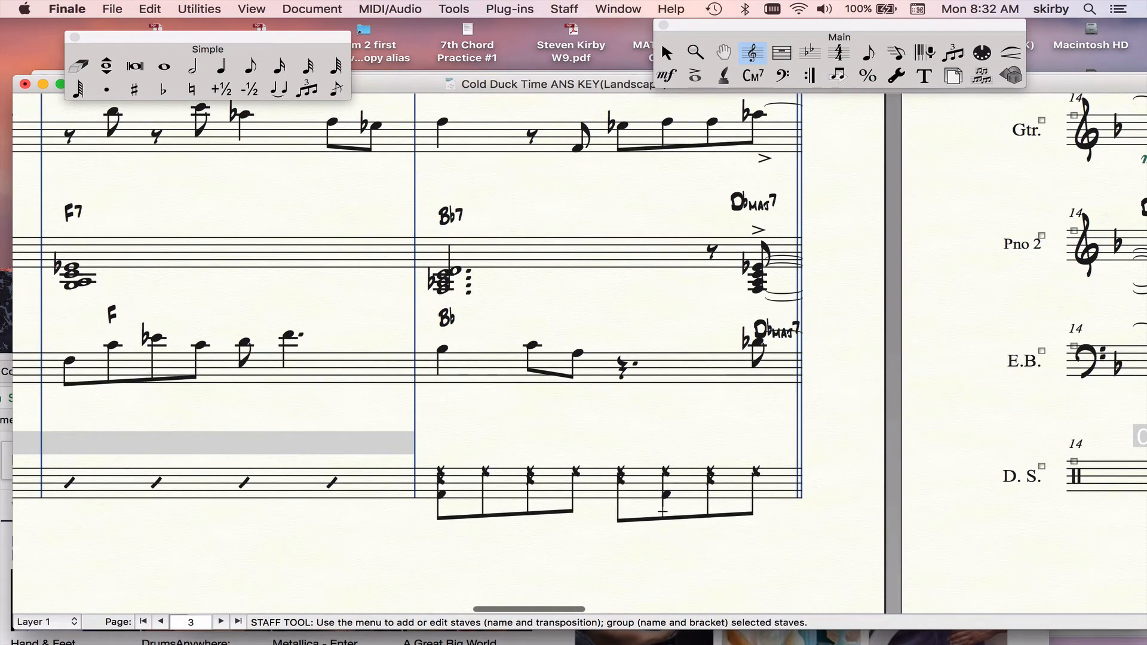
Select the written-out drum set measure at the end of page 3
key(Escape)
click(523, 478)
key(space)
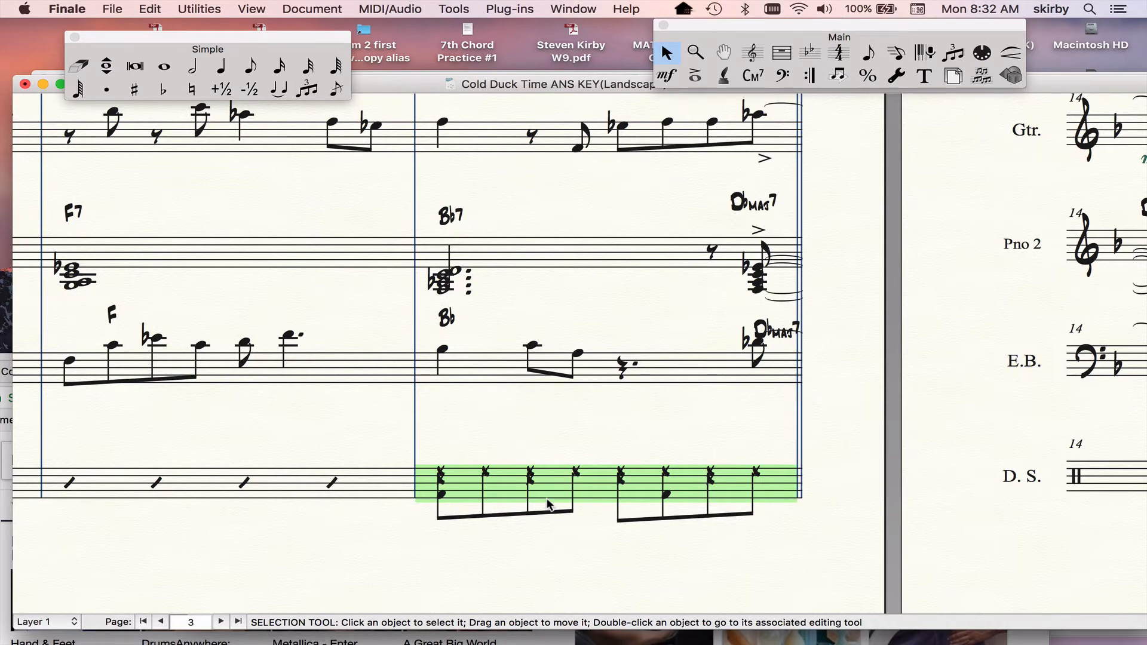
Compare the last measure of page 3 with the start of page 4 in the horn, rhythm section and drum staves
scroll(549, 505, up, 5)
scroll(549, 505, right, 5)
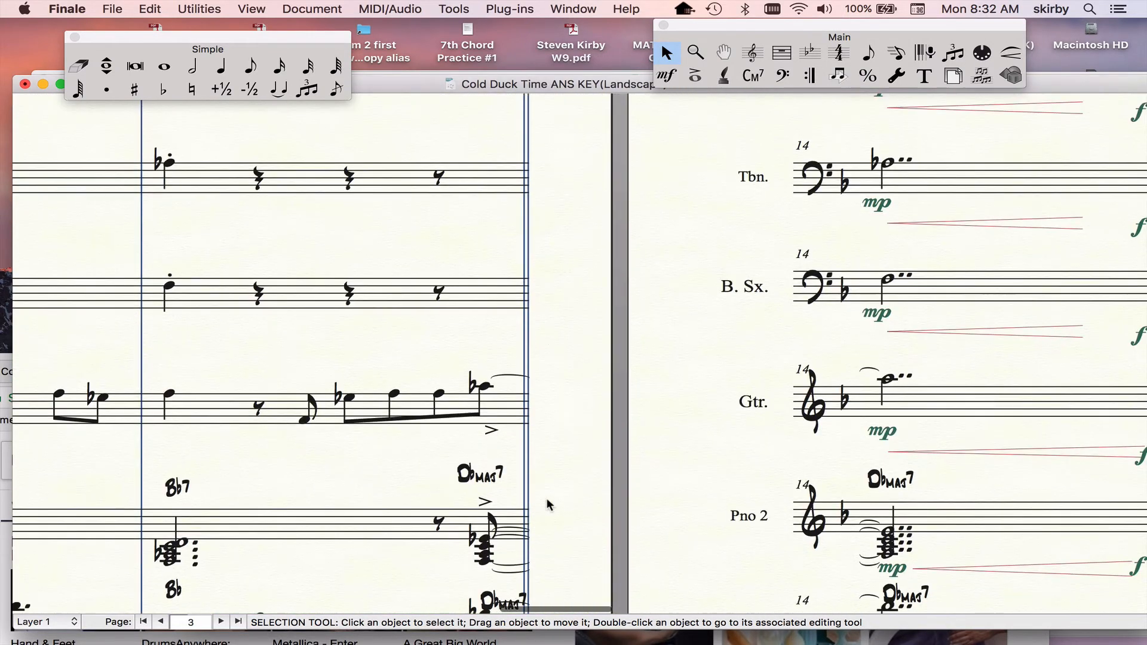
scroll(546, 505, down, 3)
scroll(545, 505, right, 2)
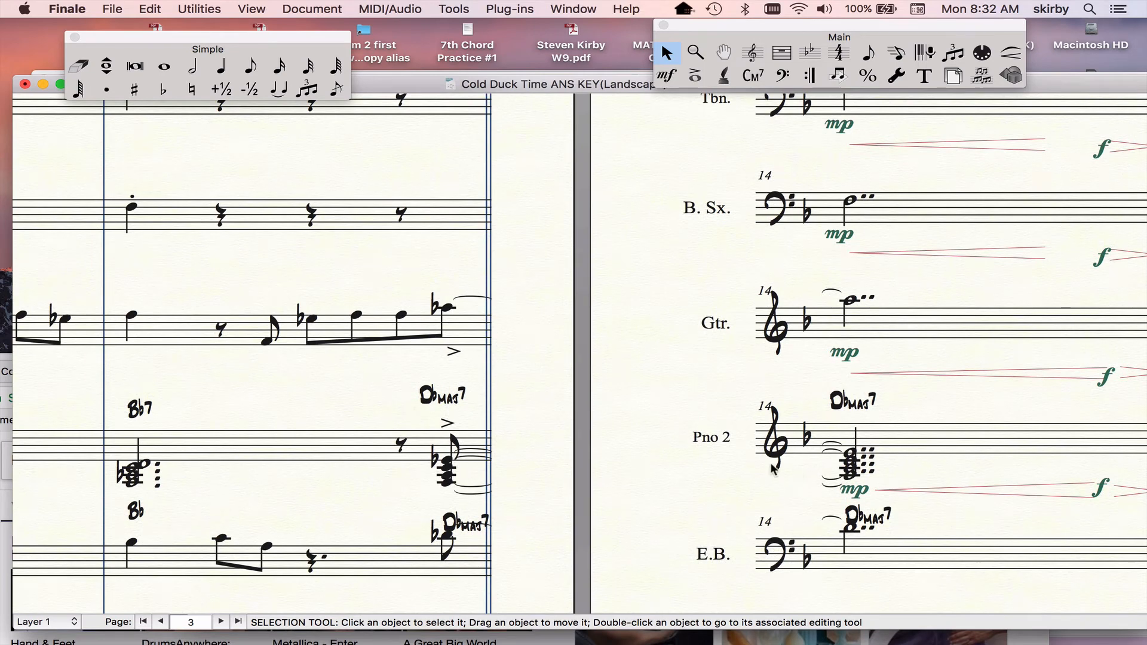
scroll(809, 470, down, 5)
scroll(808, 470, left, 2)
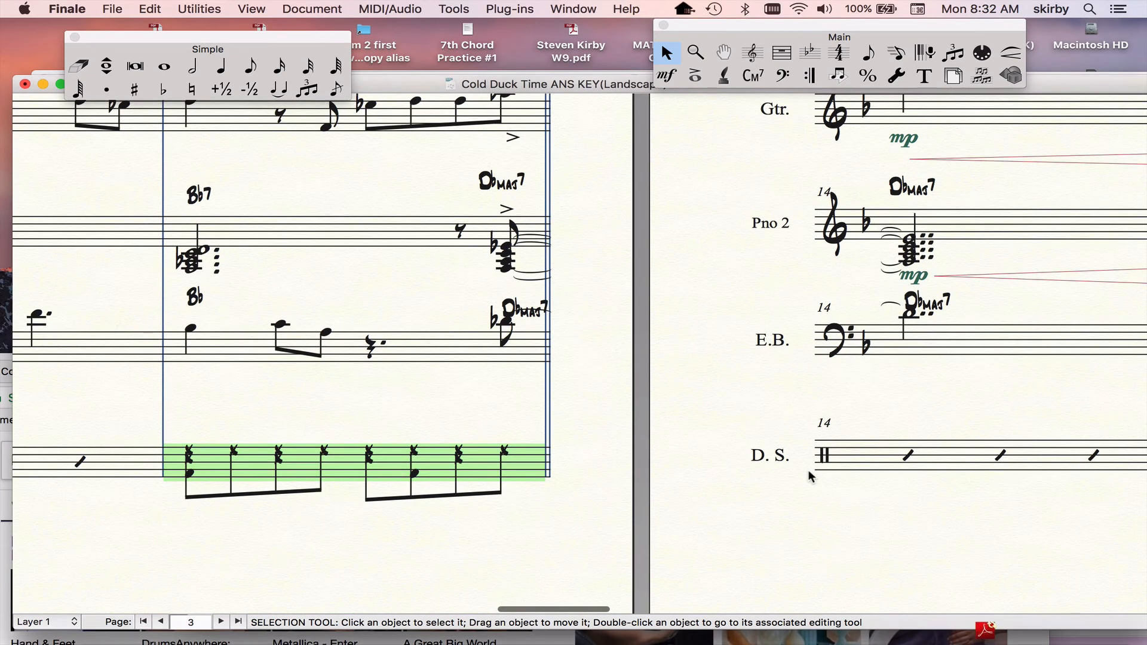
scroll(809, 469, left, 3)
scroll(809, 469, up, 1)
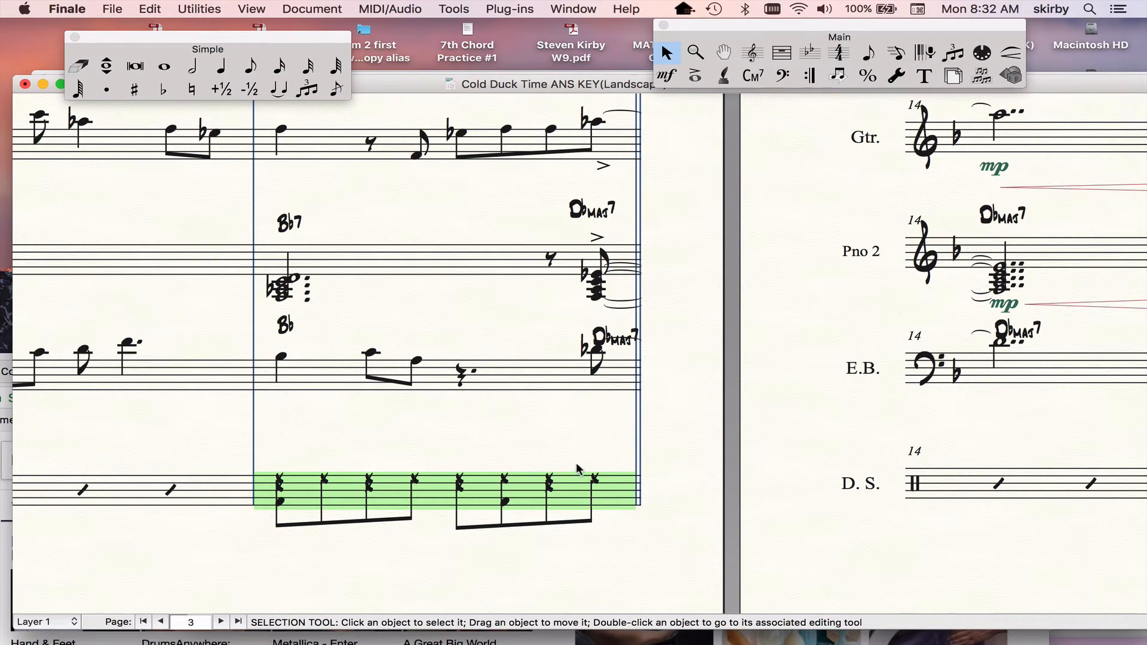
scroll(576, 468, left, 4)
scroll(577, 468, up, 1)
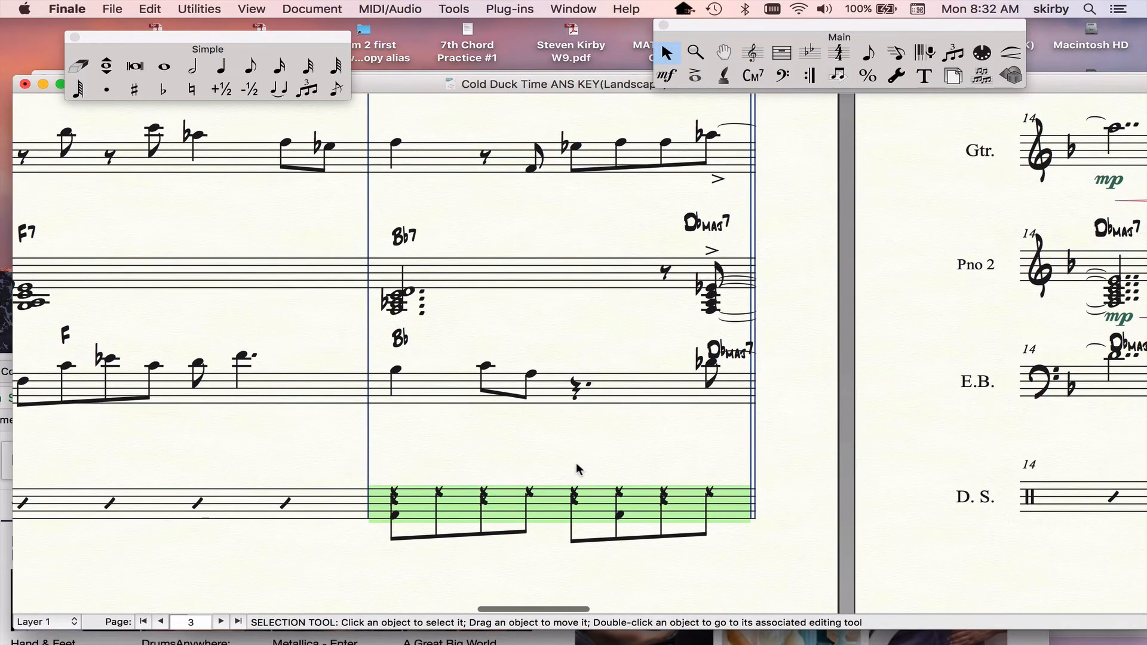
Examine the Layer 4 settings for stems, ties and floating rests in the document's layer options
click(312, 9)
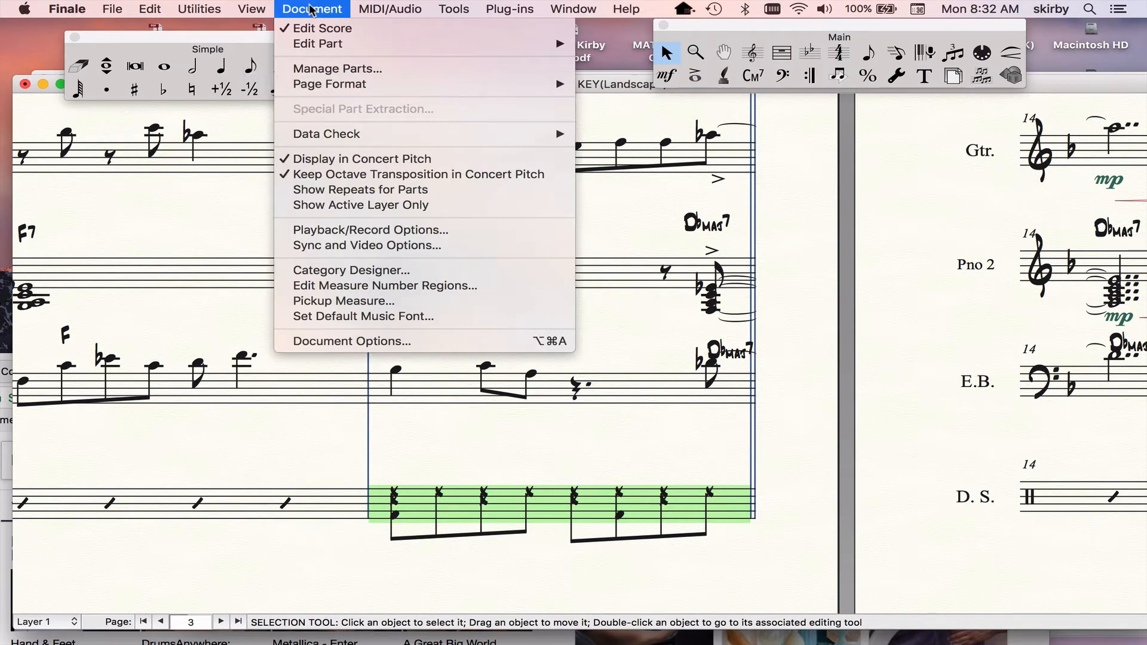
click(332, 343)
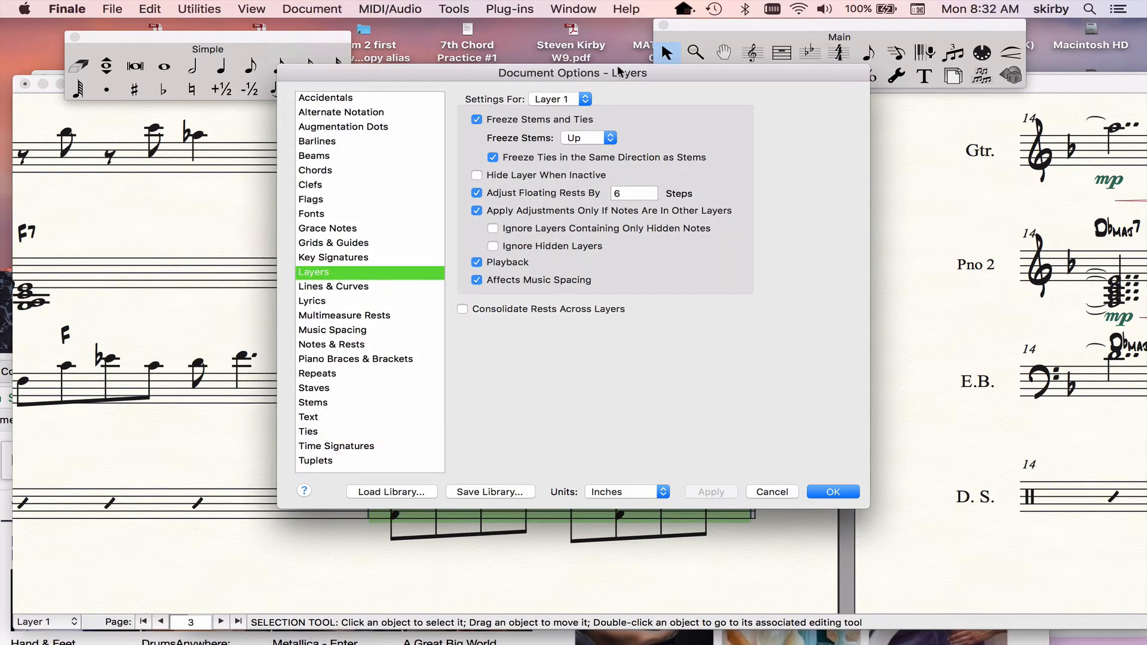
click(562, 100)
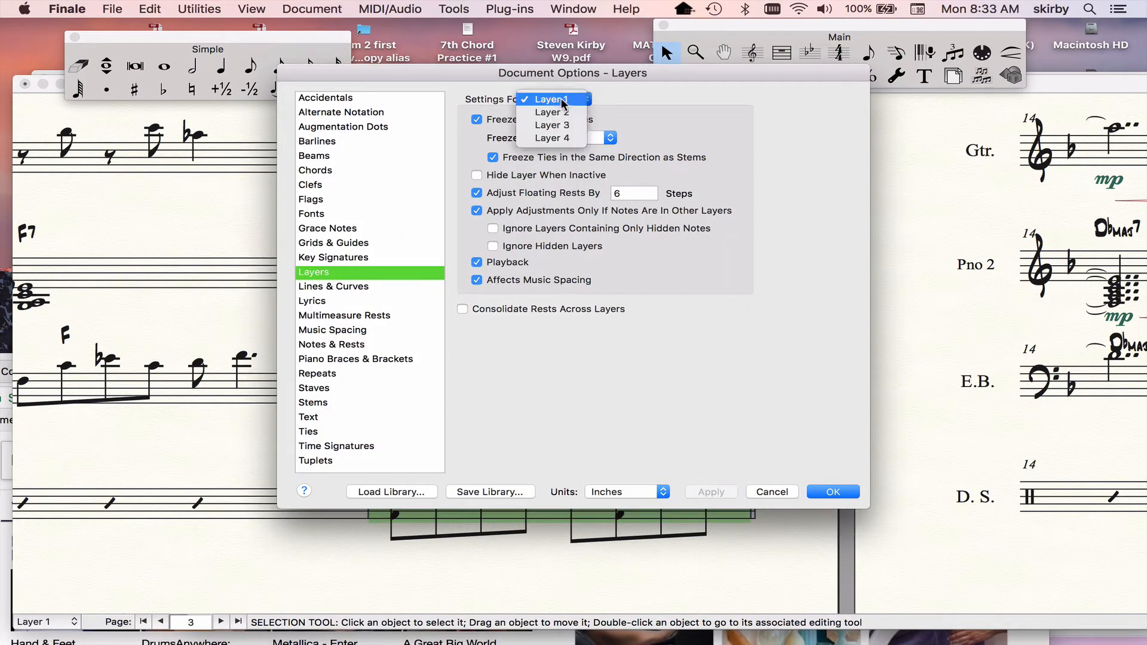
click(561, 138)
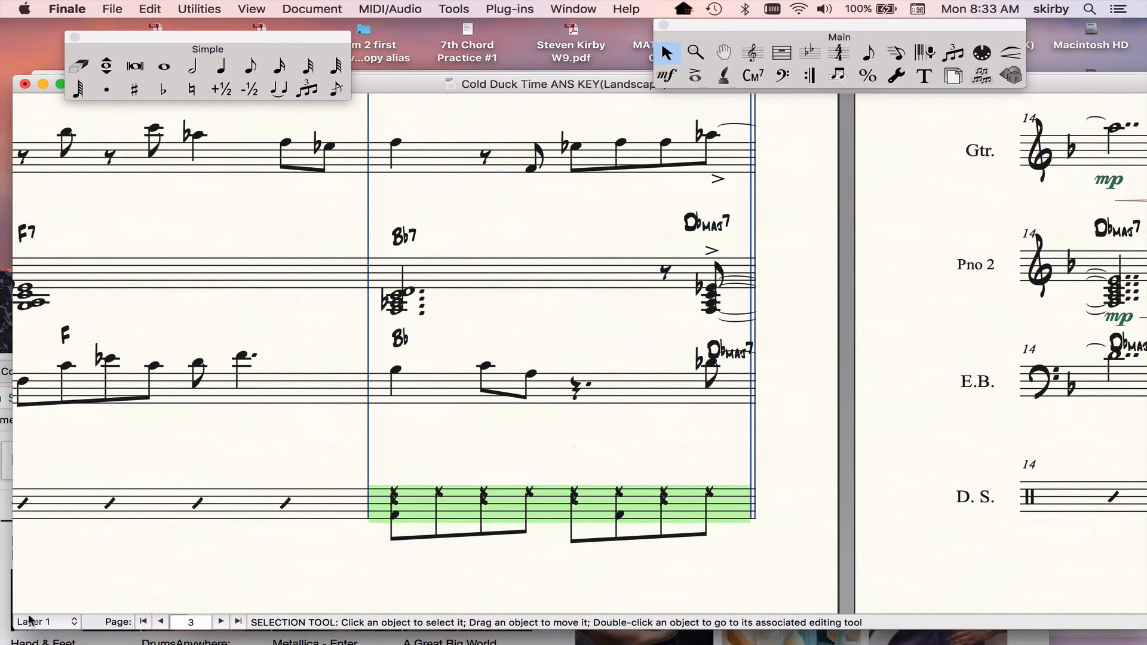
Make Layer 4 the active layer for note entry
click(74, 622)
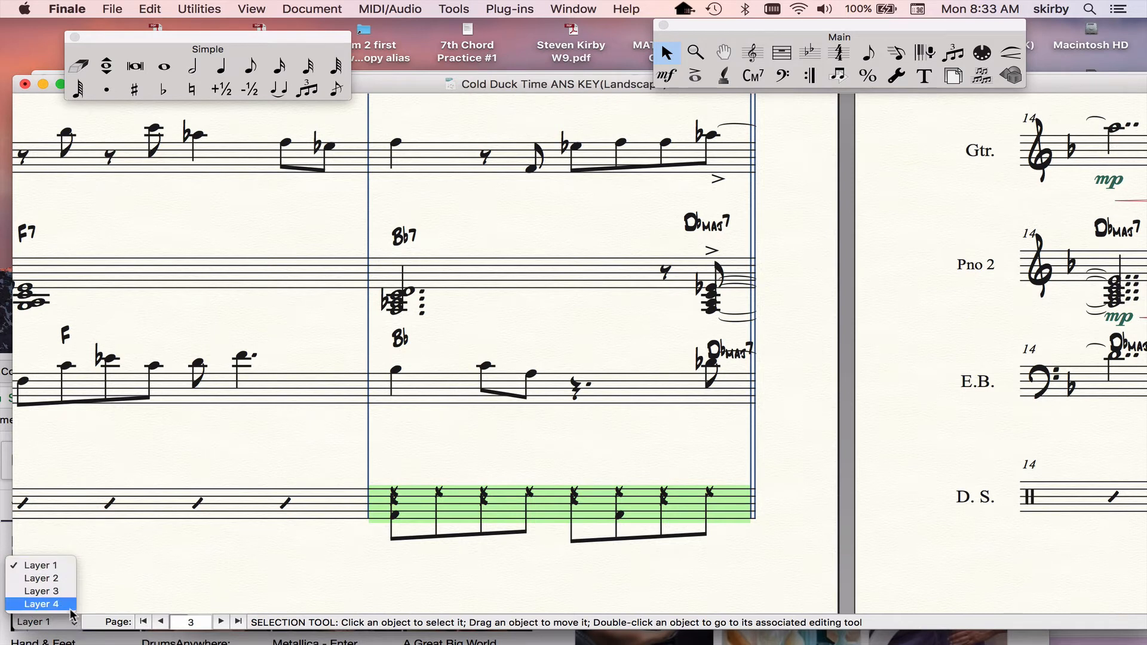
click(60, 604)
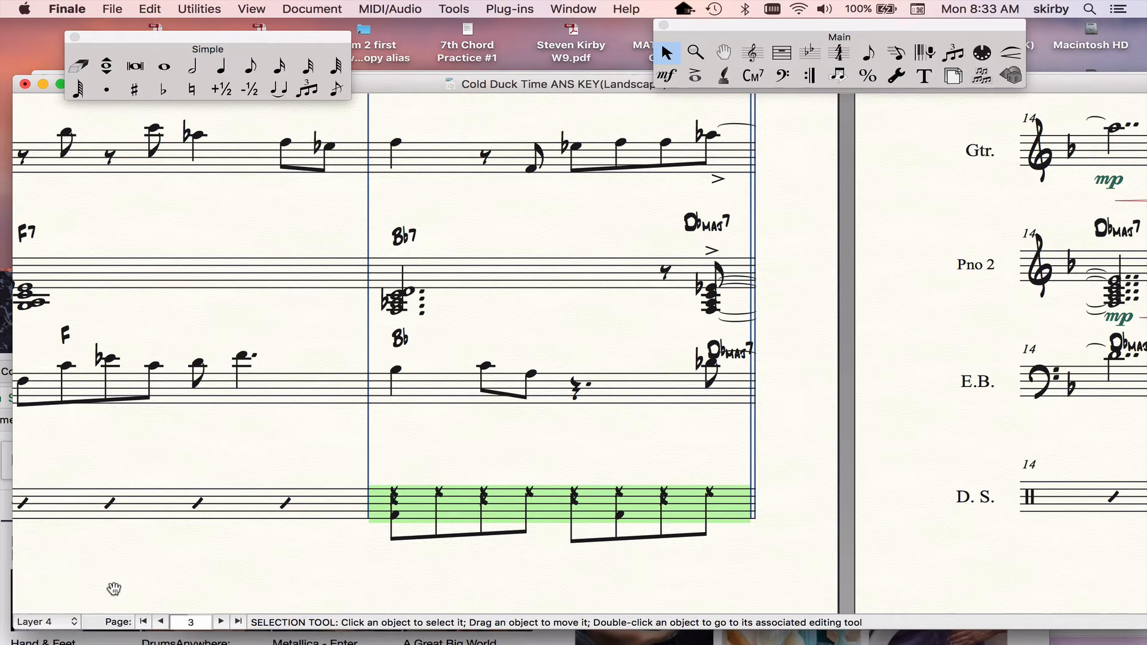
key(super+alt+1)
key(super+alt+4)
Enter a double-dotted half note and a tied eighth note on Ride Cymbal in the drum set's last measure of page 3
click(192, 66)
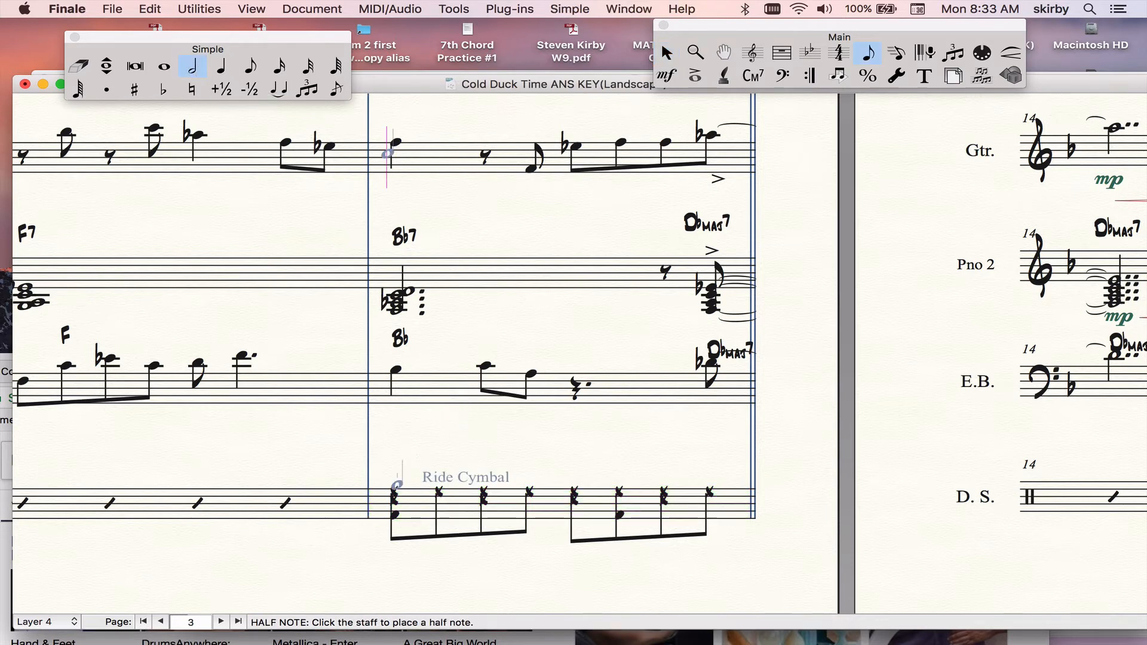
click(397, 485)
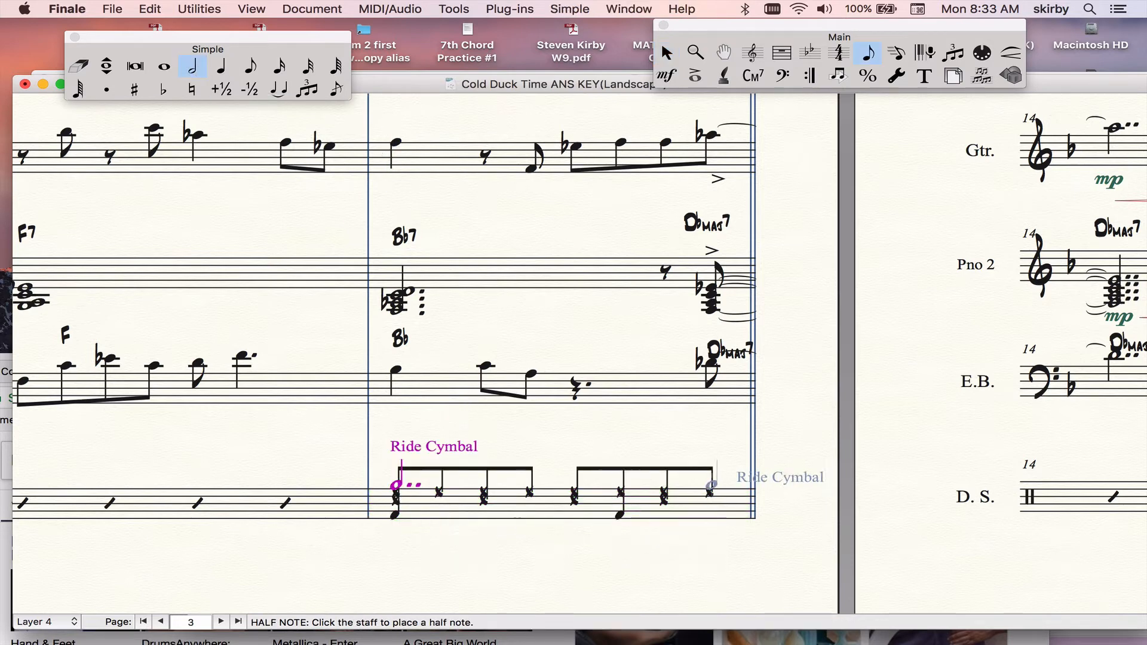
key(alt+4)
click(711, 486)
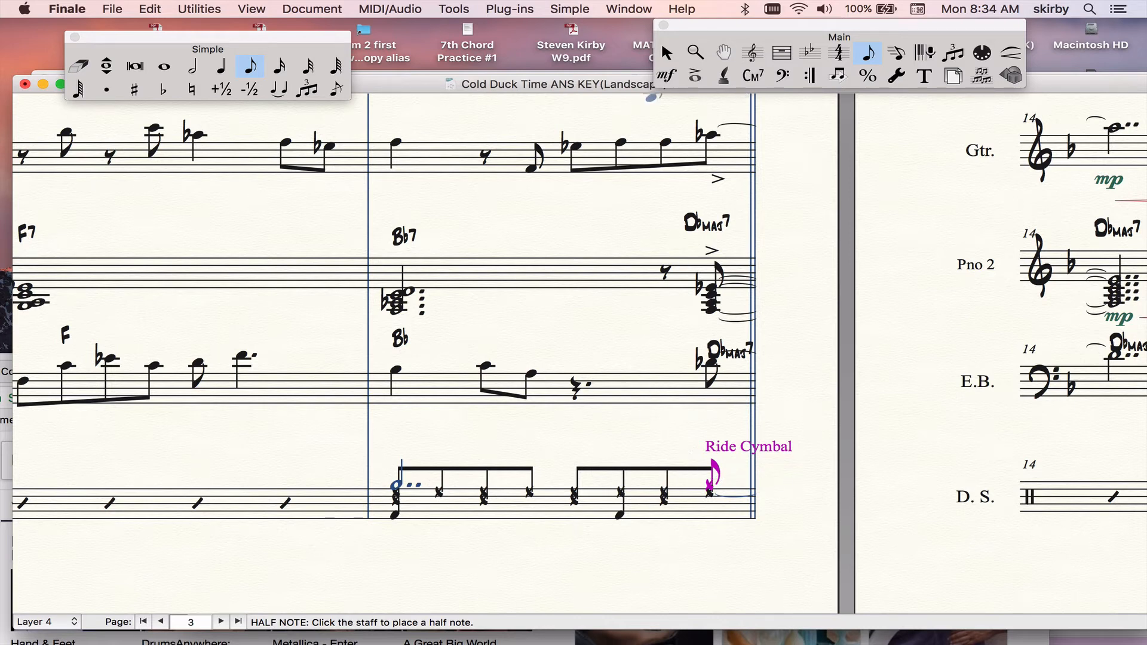
Apply the kicks over time staff style to the drum set's last measure on page 3
click(752, 52)
double_click(536, 505)
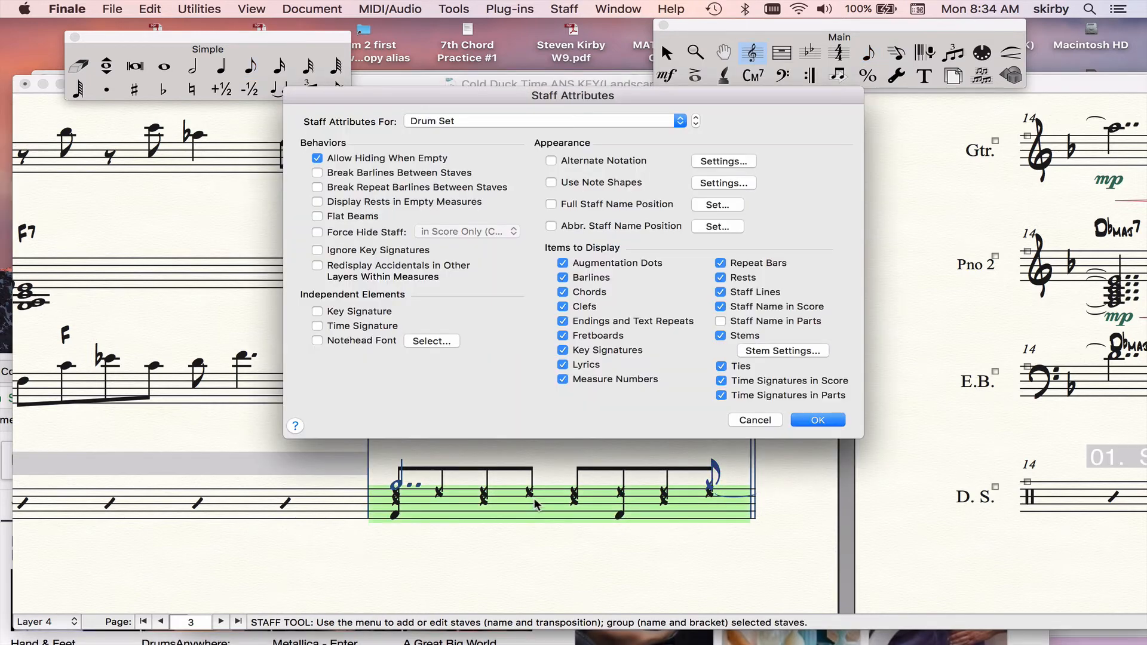
click(632, 121)
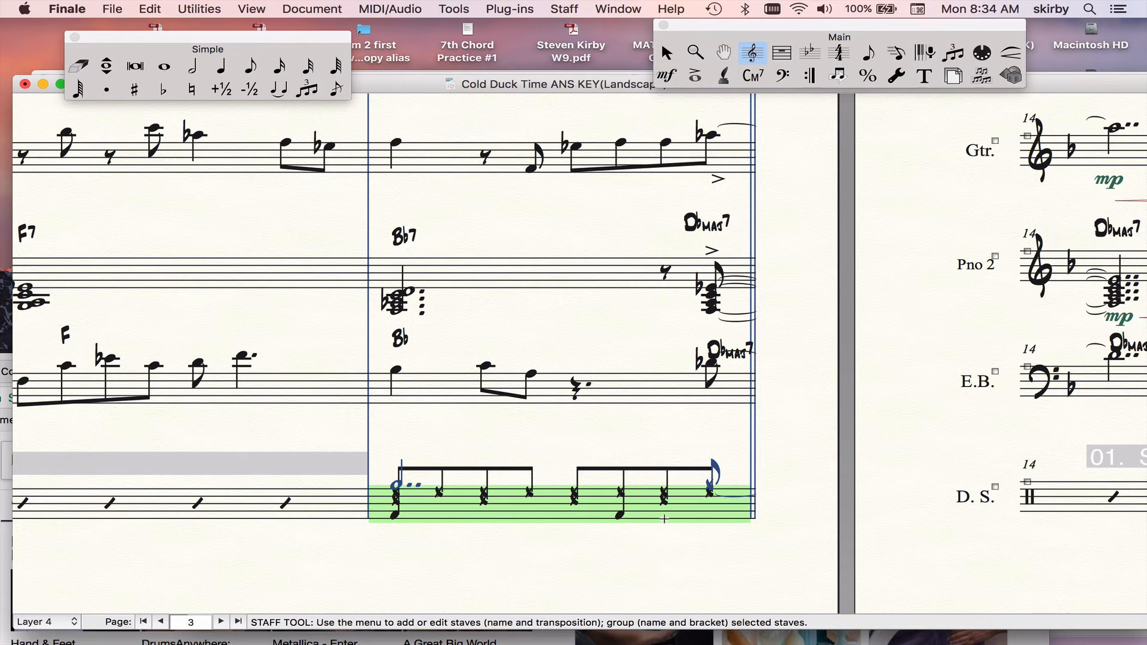
key(k)
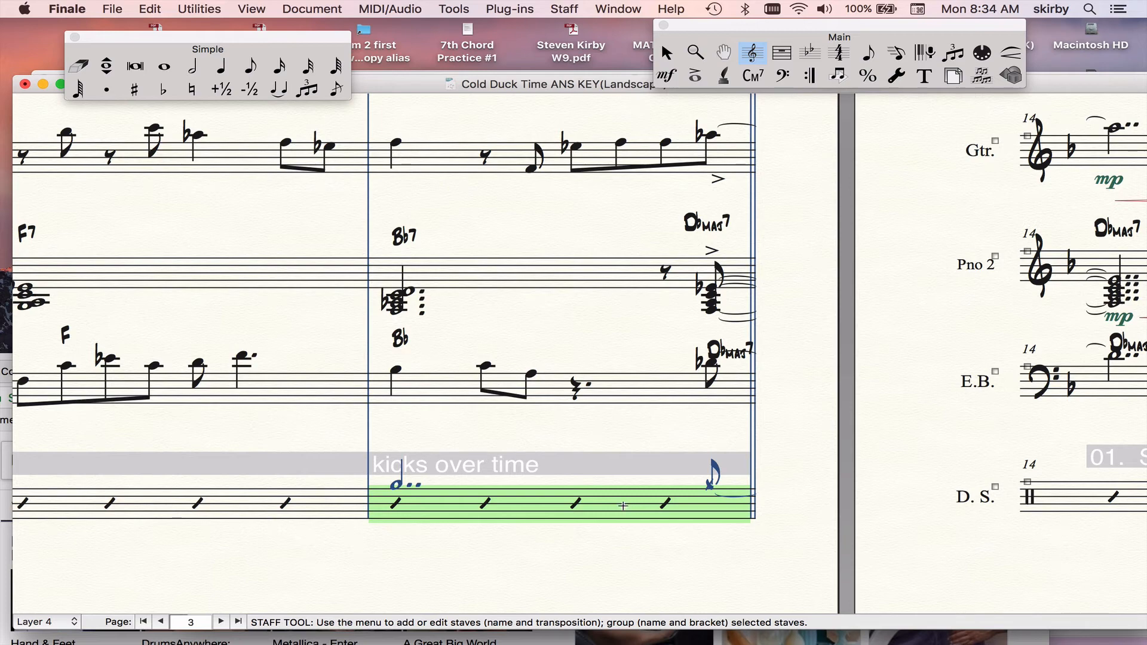
Examine the kicks over time staff style definition, including its alternate notation settings for Layer 1 and the other layers
double_click(623, 506)
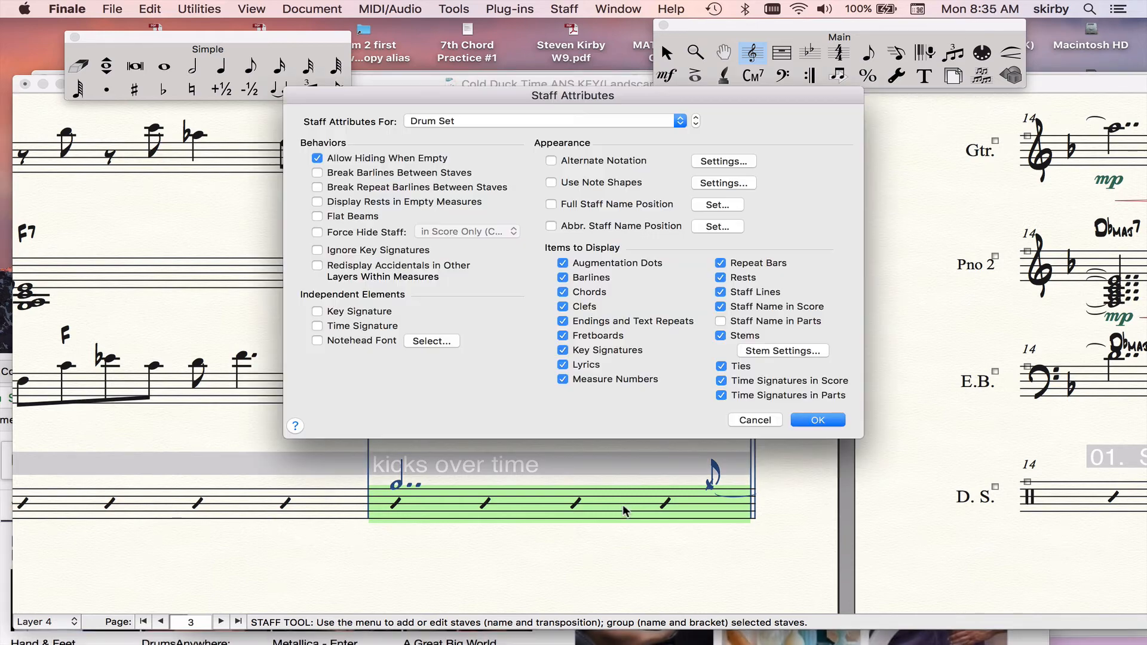
click(792, 420)
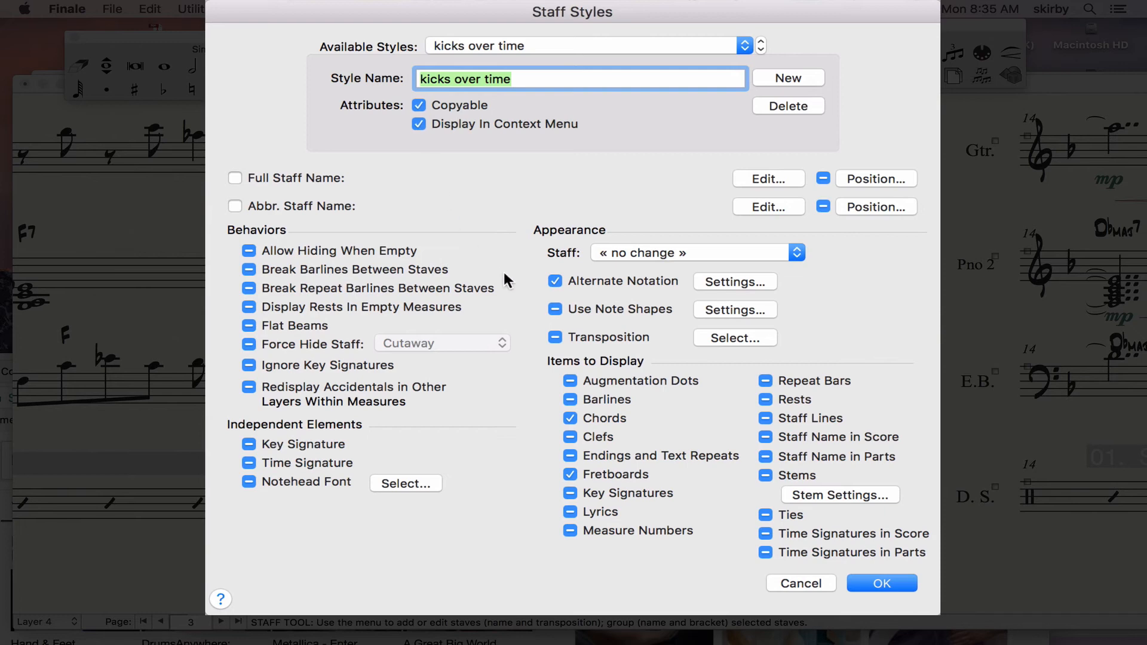
click(726, 282)
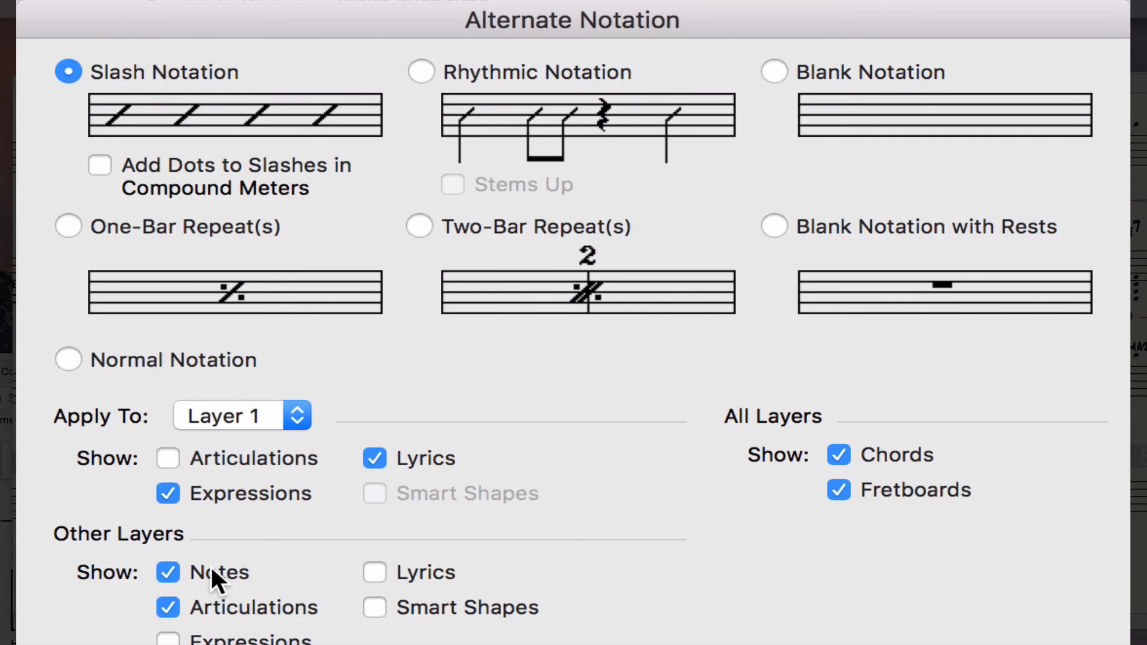
click(722, 318)
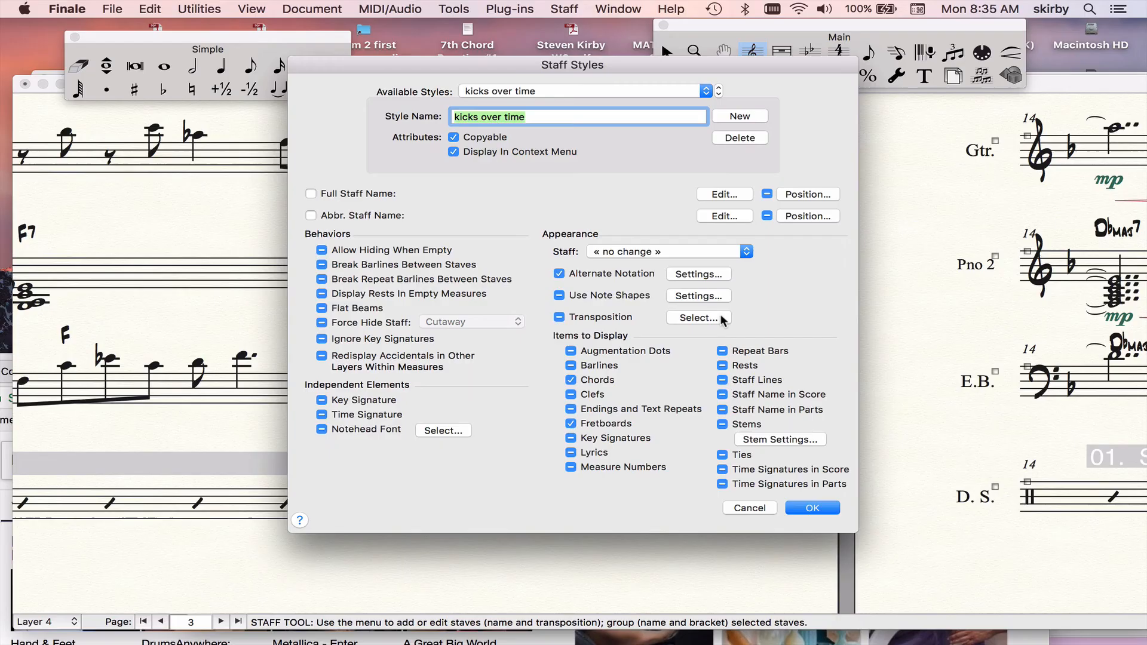
click(813, 508)
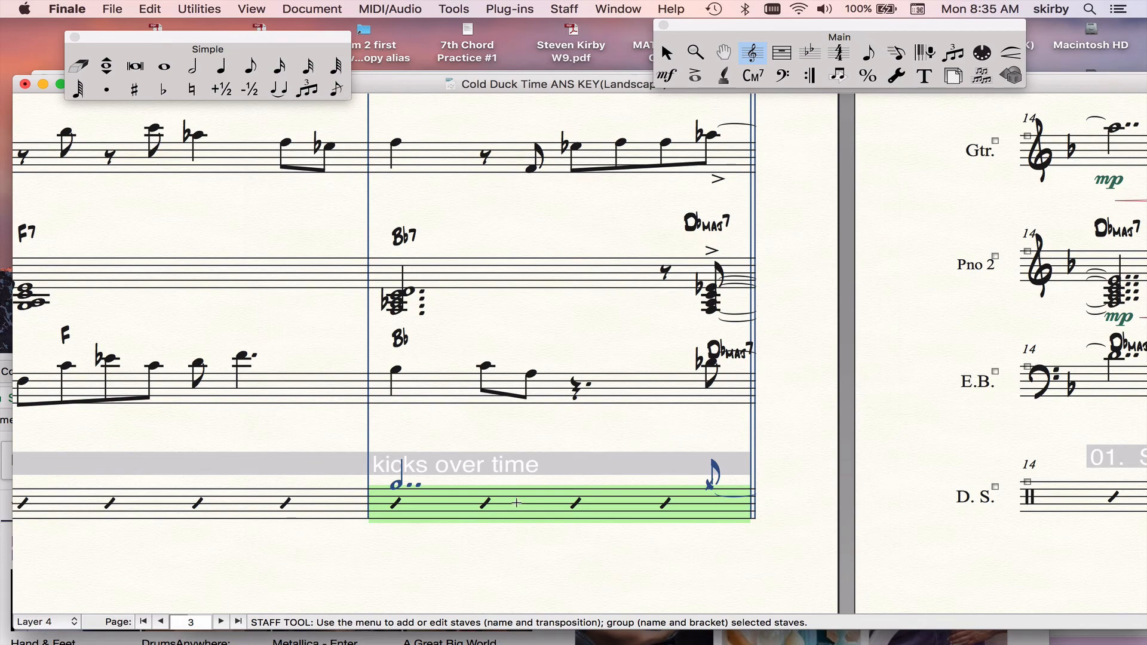
Replace the slash notation style with the kicks over time staff style on the drum set's measure 14
scroll(512, 490, right, 10)
click(770, 485)
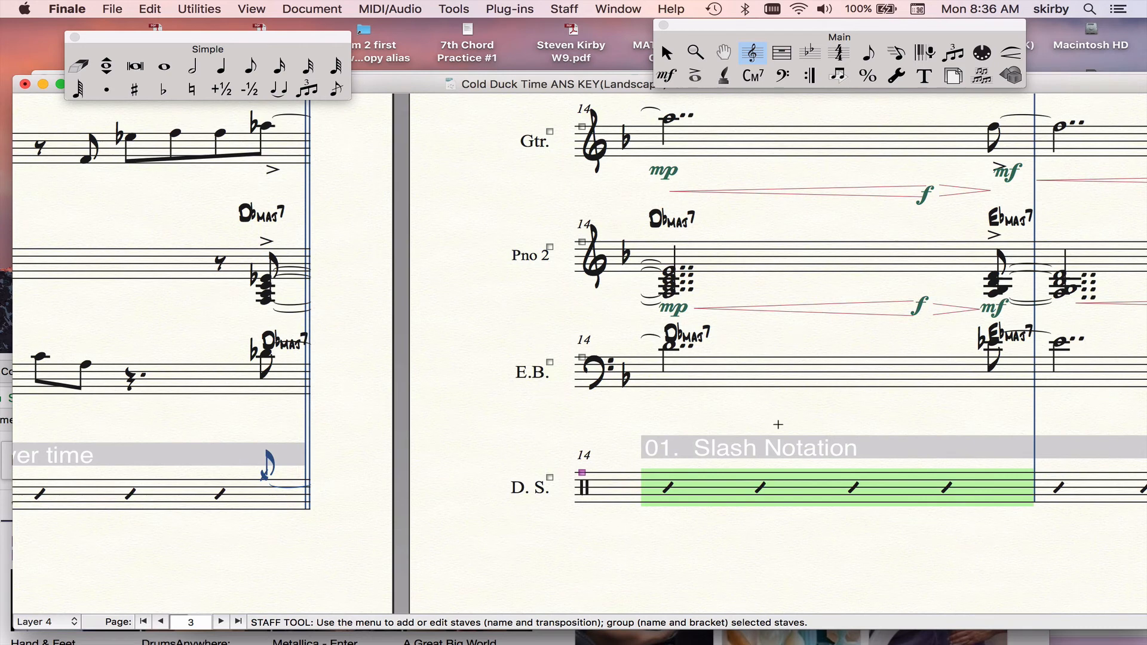
key(shift+k)
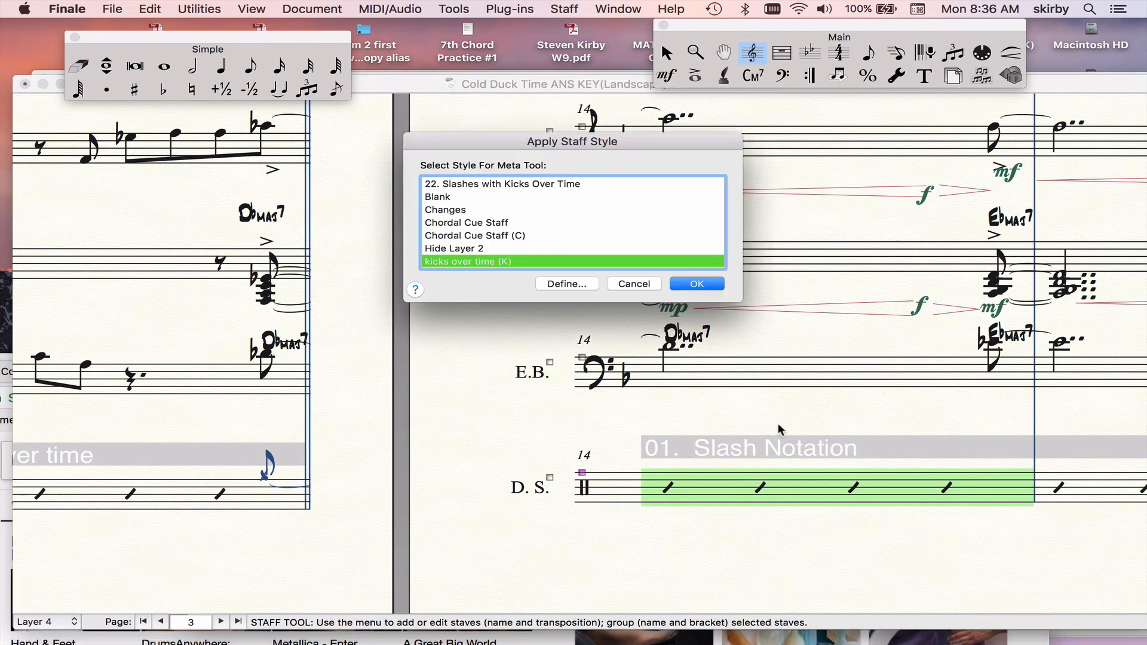
scroll(639, 241, down, 2)
scroll(639, 241, up, 1)
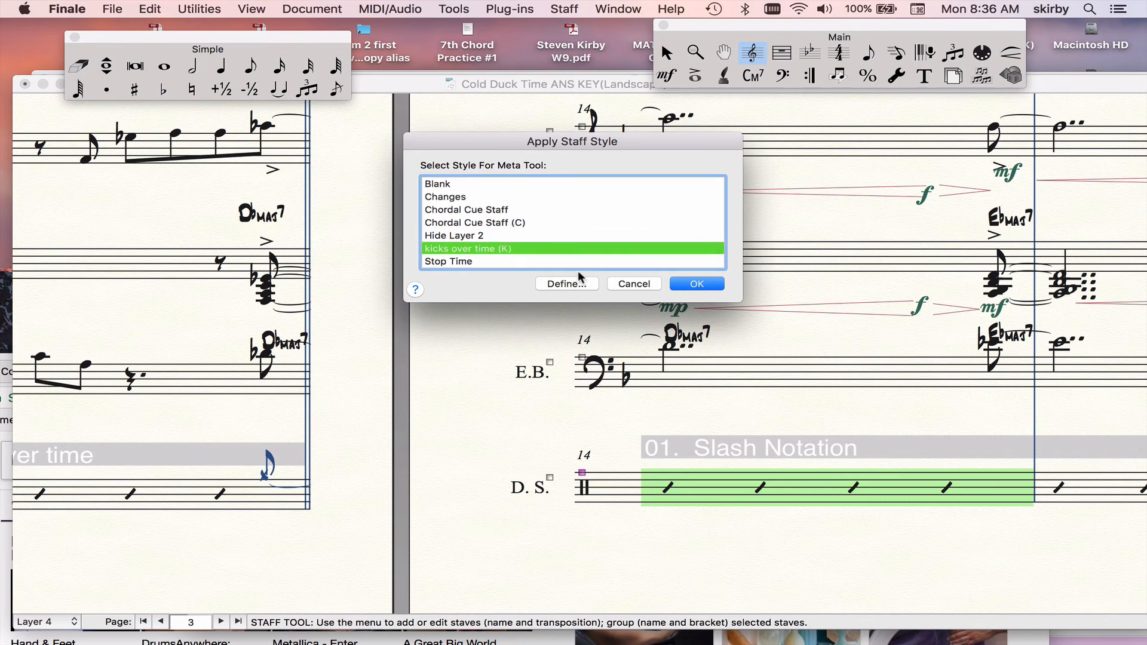
click(688, 286)
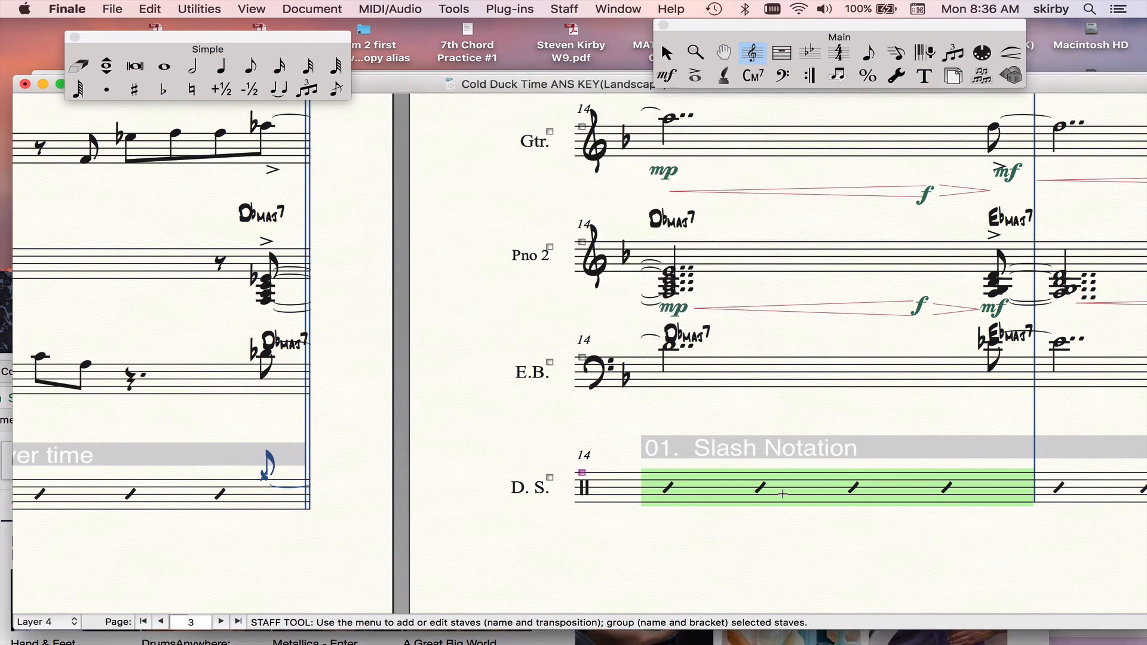
key(k)
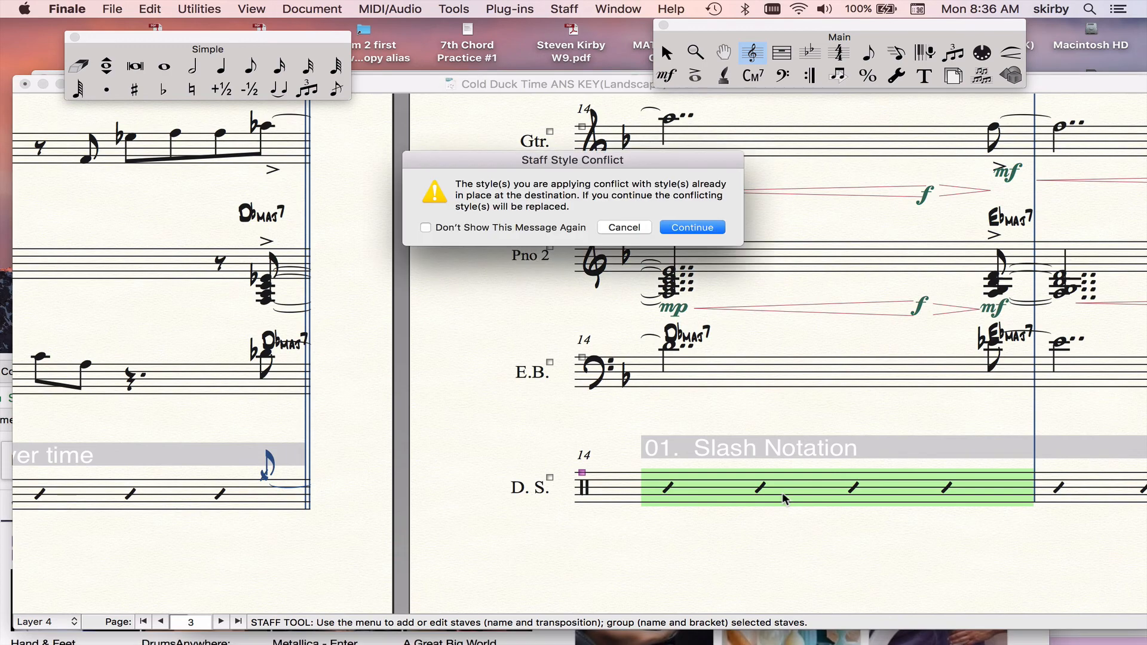
click(693, 228)
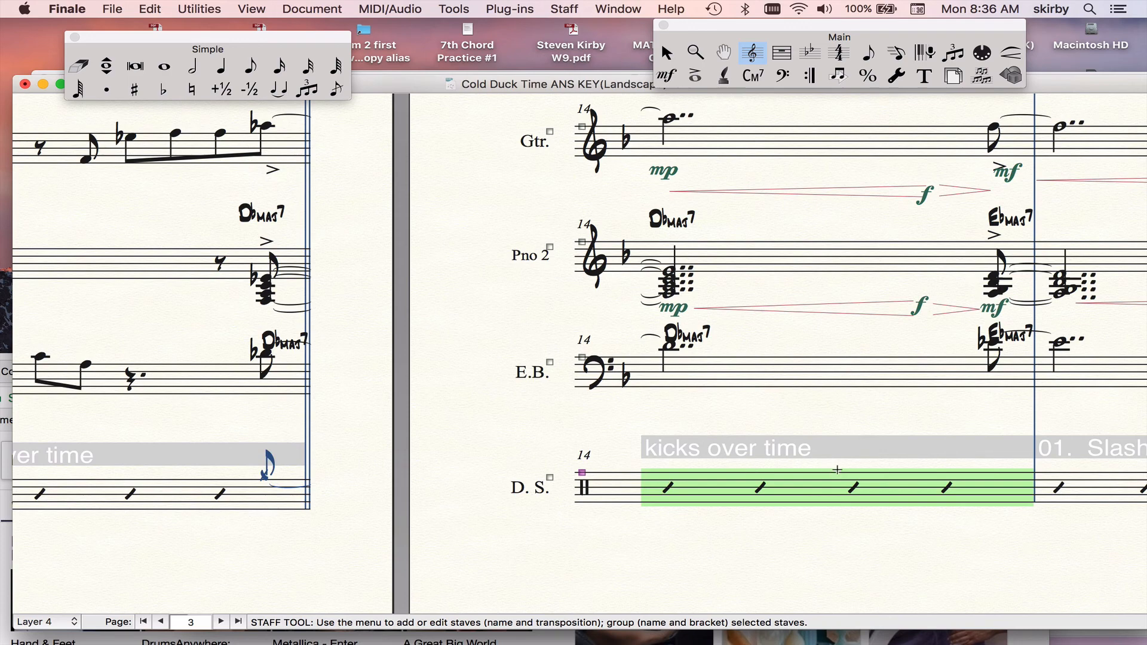
Copy the drum set's last measure of page 3 into measure 14 on page 4
scroll(298, 472, right, 1)
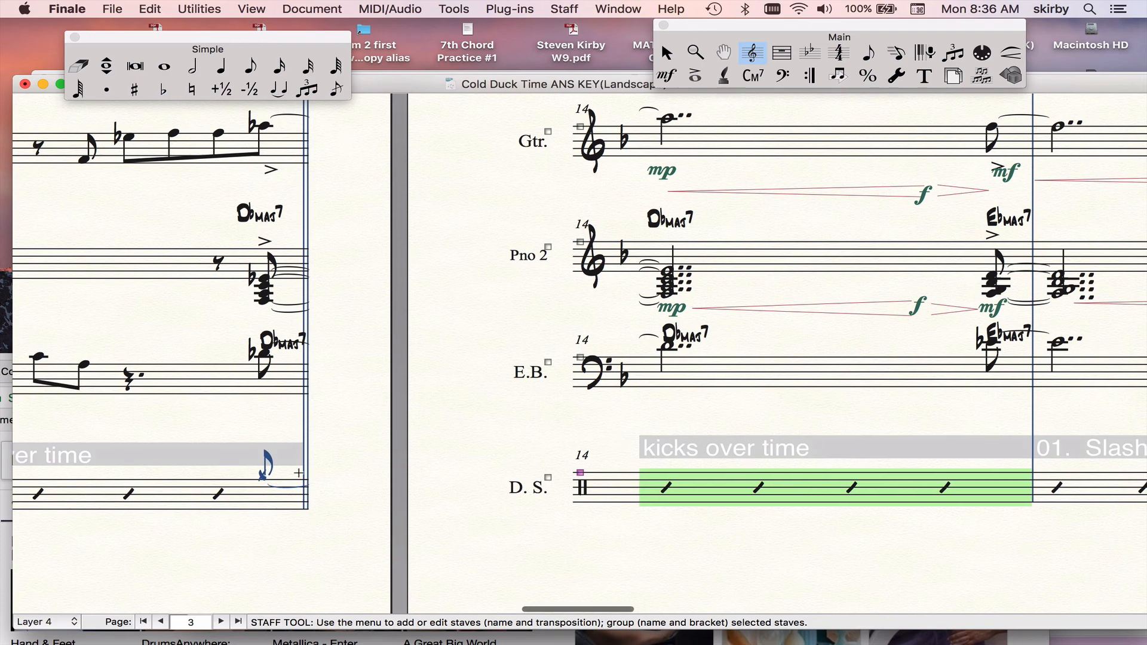
key(Escape)
click(173, 493)
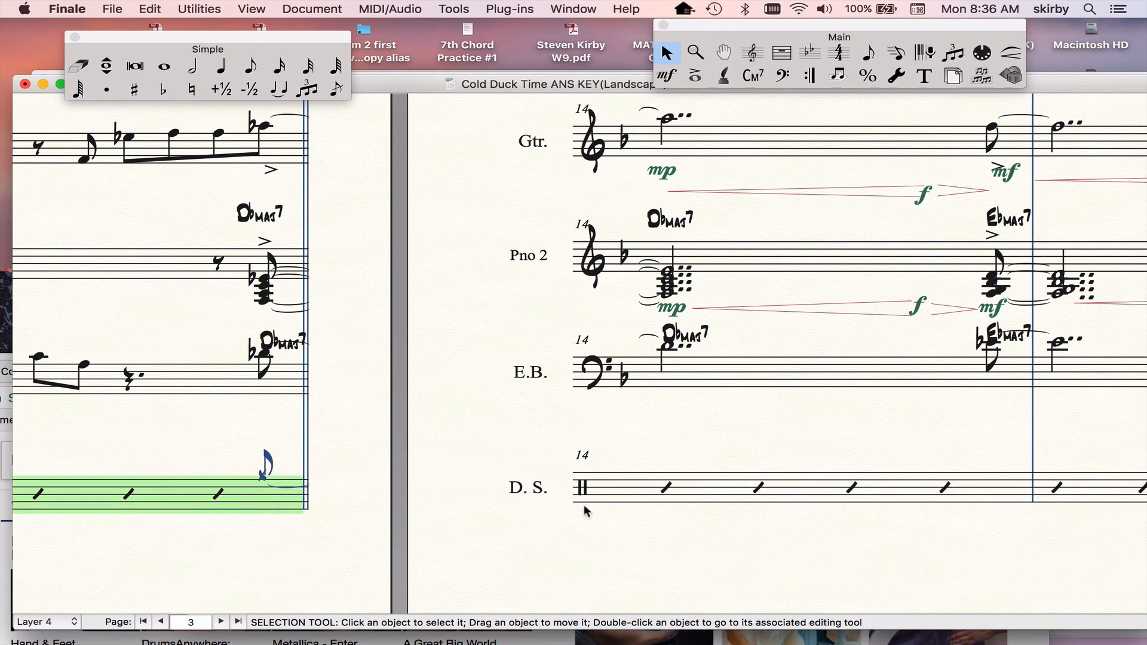
click(728, 498)
key(super+v)
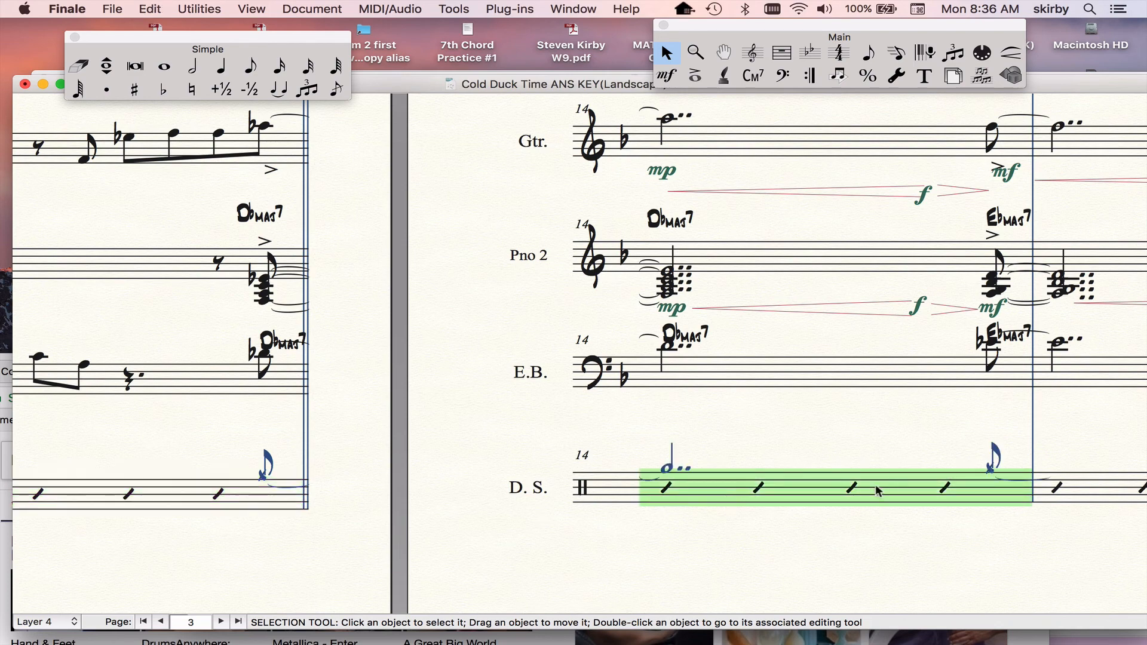
Compare the last measure of page 3 with measure 14, from the drum kicks up to the cue staff and horns
scroll(876, 491, down, 2)
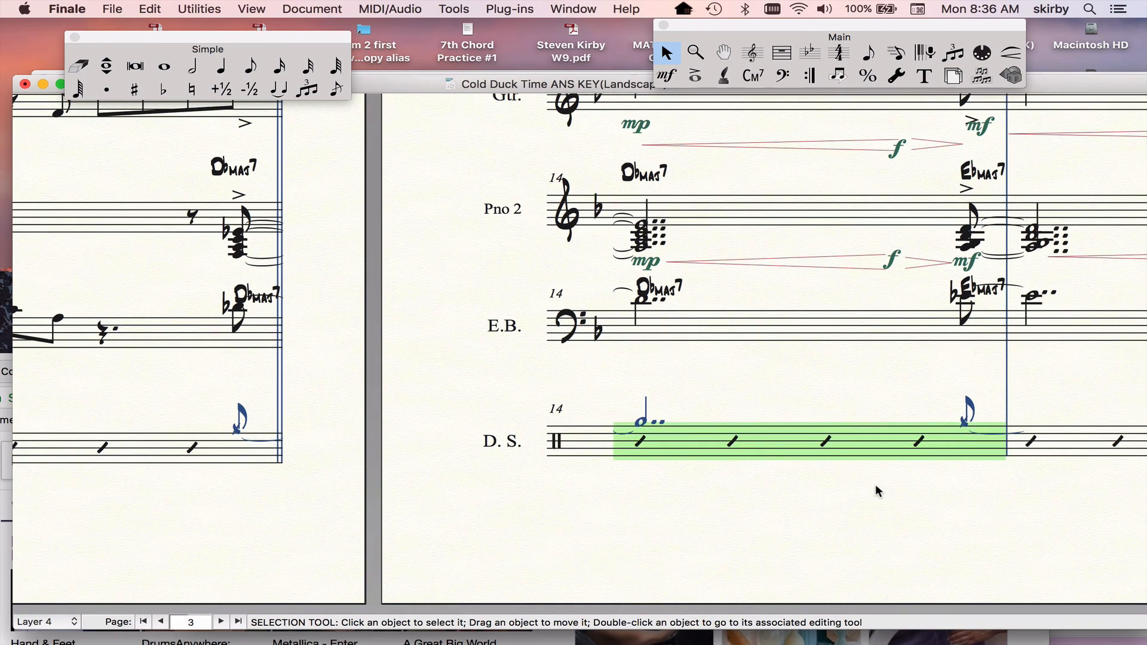
scroll(244, 444, left, 6)
scroll(244, 444, down, 3)
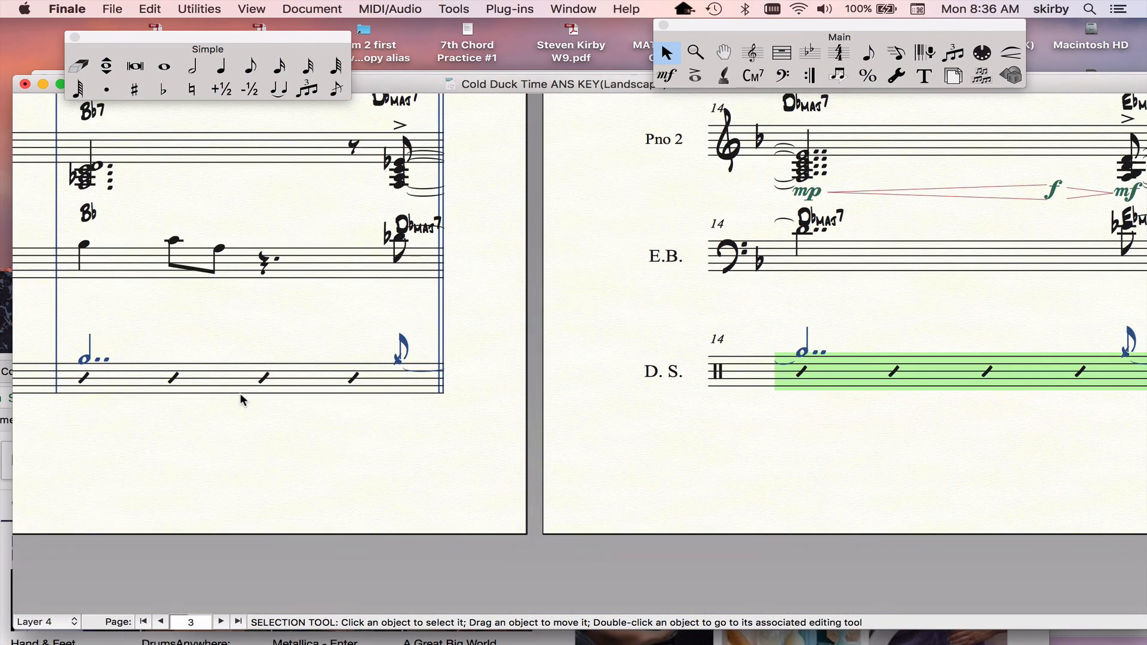
click(239, 380)
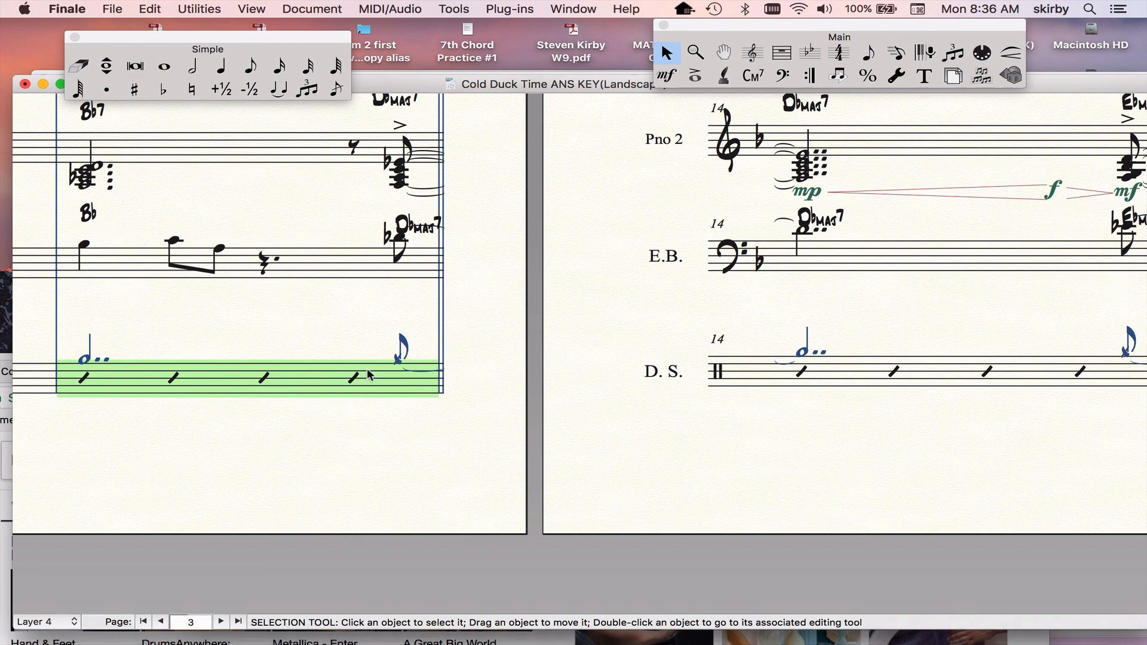
scroll(1059, 374, right, 10)
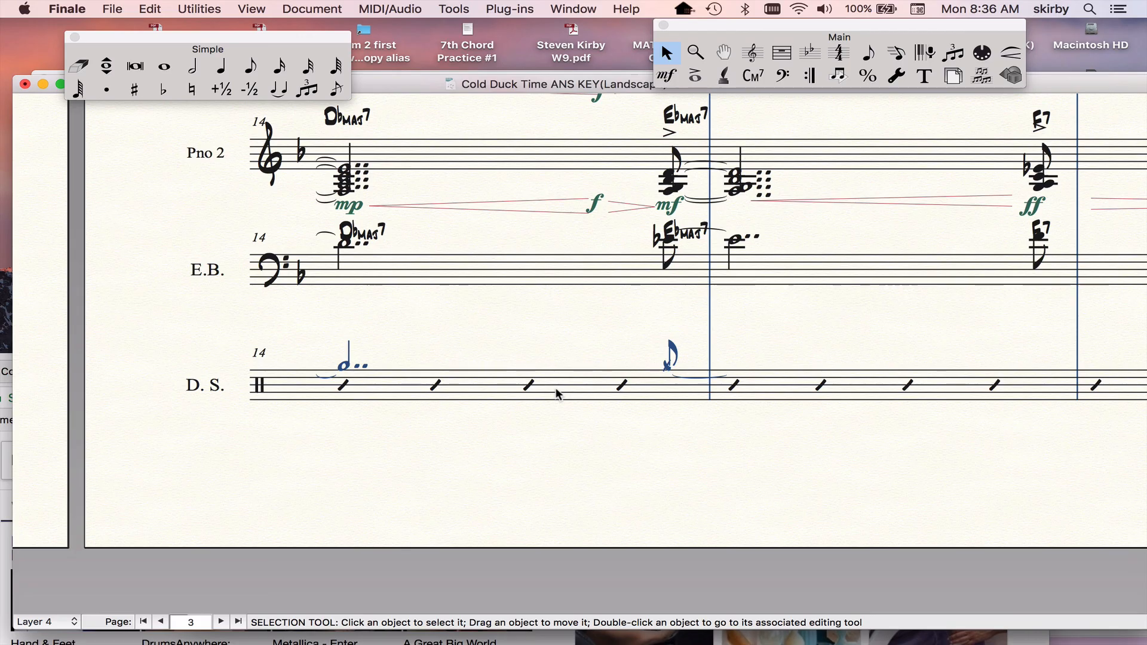
scroll(557, 394, left, 10)
scroll(557, 395, up, 5)
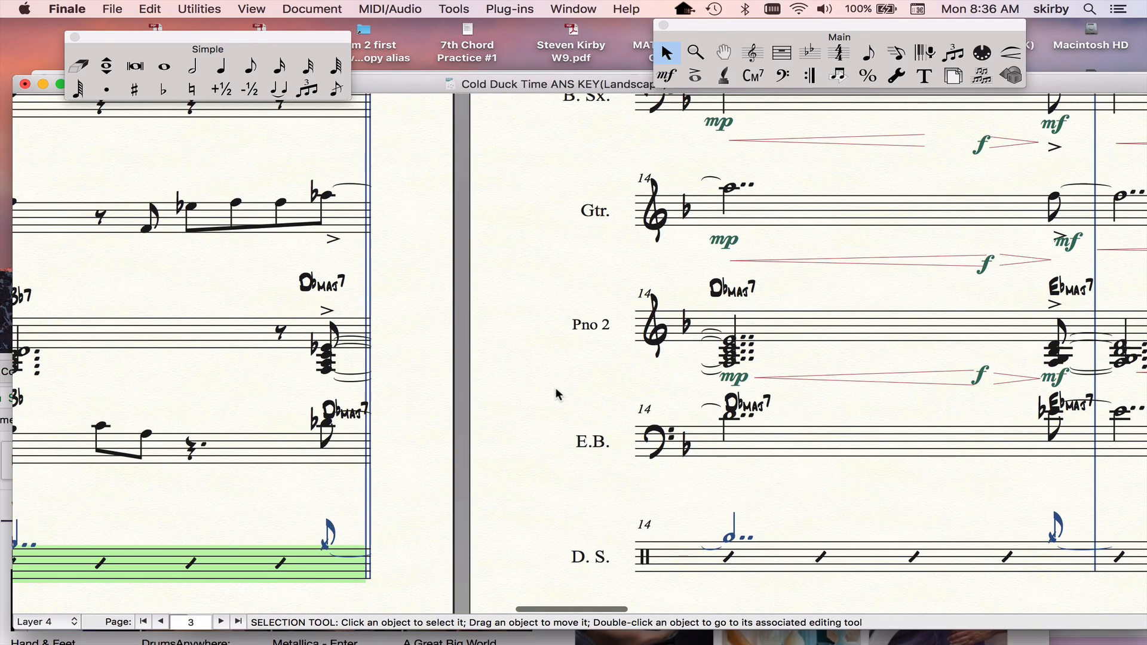
scroll(557, 395, left, 3)
scroll(557, 394, down, 3)
scroll(557, 395, up, 6)
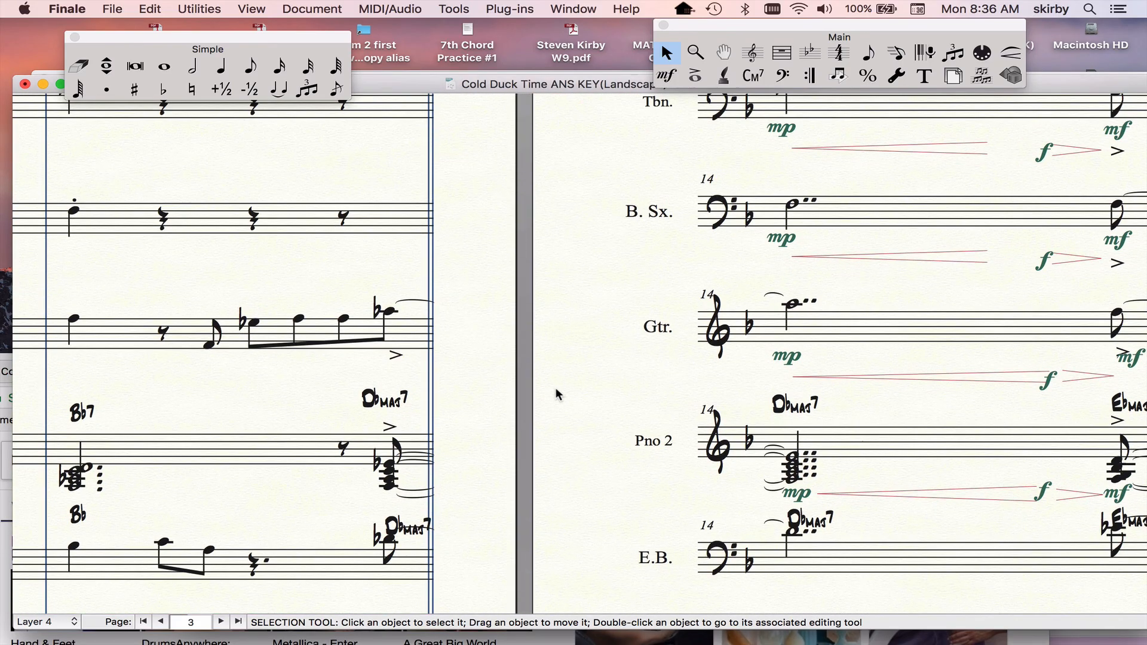
scroll(556, 391, up, 9)
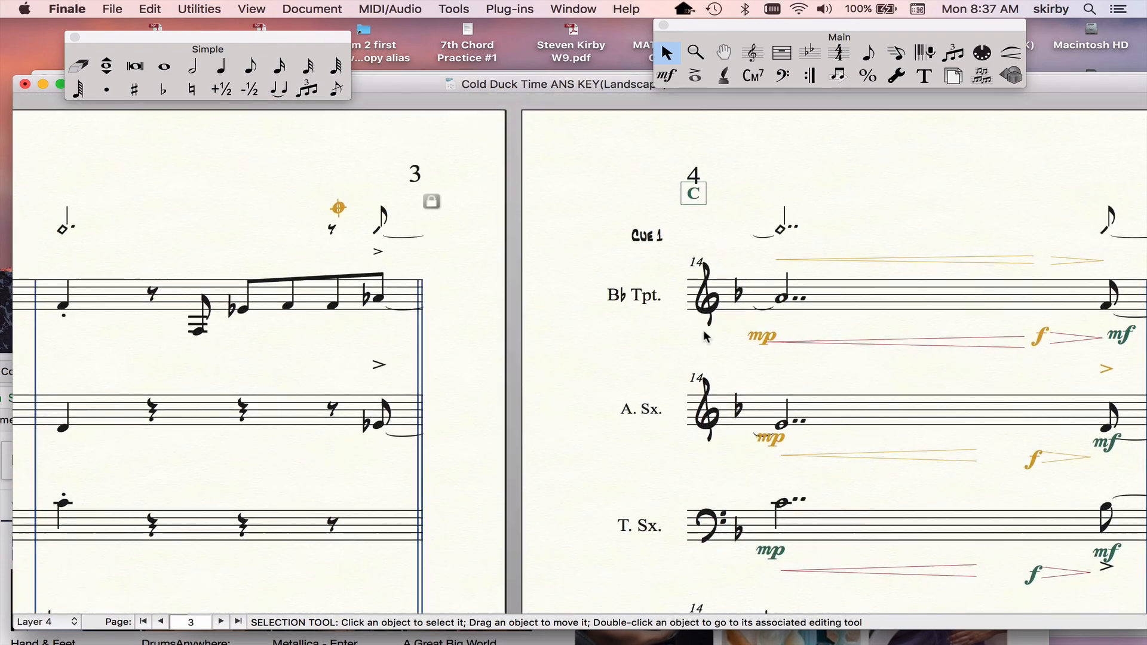
scroll(712, 290, down, 3)
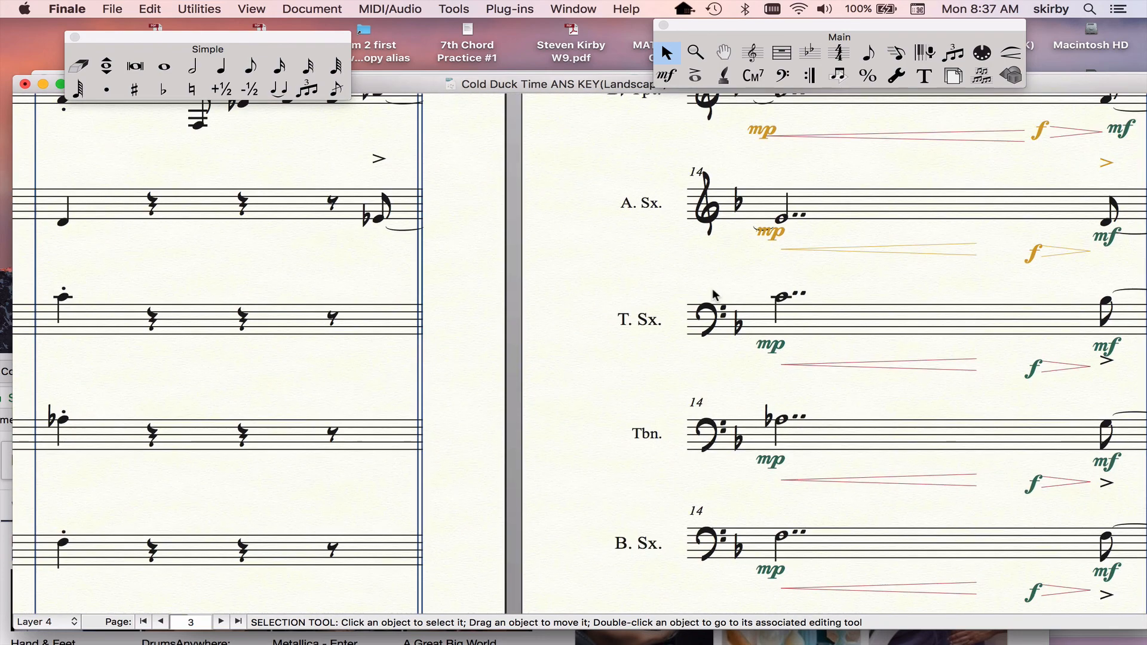